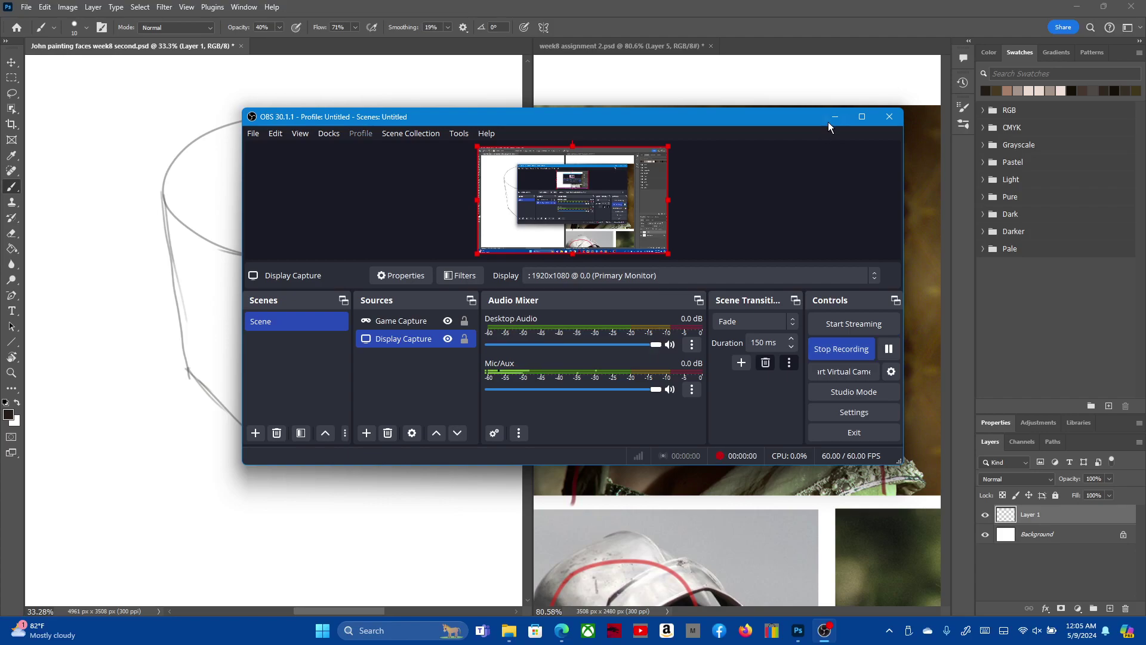
Step: Minimise the recorder and draw a two-part cheek line across the lower head
click(834, 116)
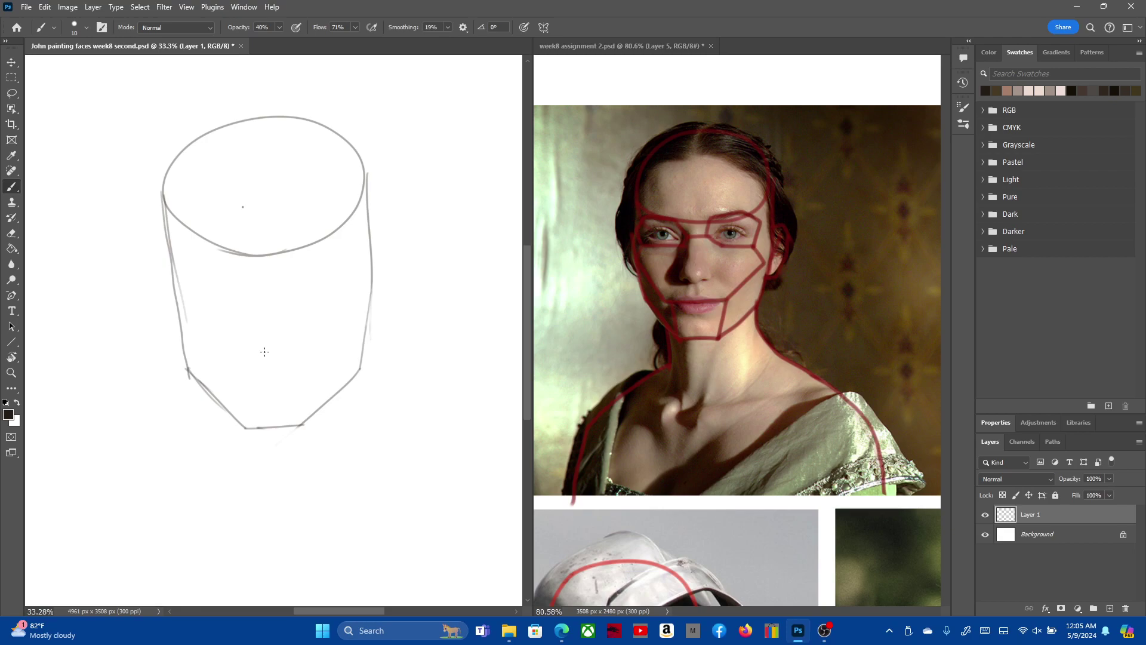
drag(233, 358, 295, 352)
drag(295, 353, 363, 288)
Step: Draw the brow line and both eye-socket outlines, undoing misplaced strokes
mouse_move(231, 269)
mouse_down()
mouse_move(281, 265)
mouse_move(272, 244)
mouse_move(347, 224)
mouse_move(342, 281)
mouse_up()
key(ctrl+z)
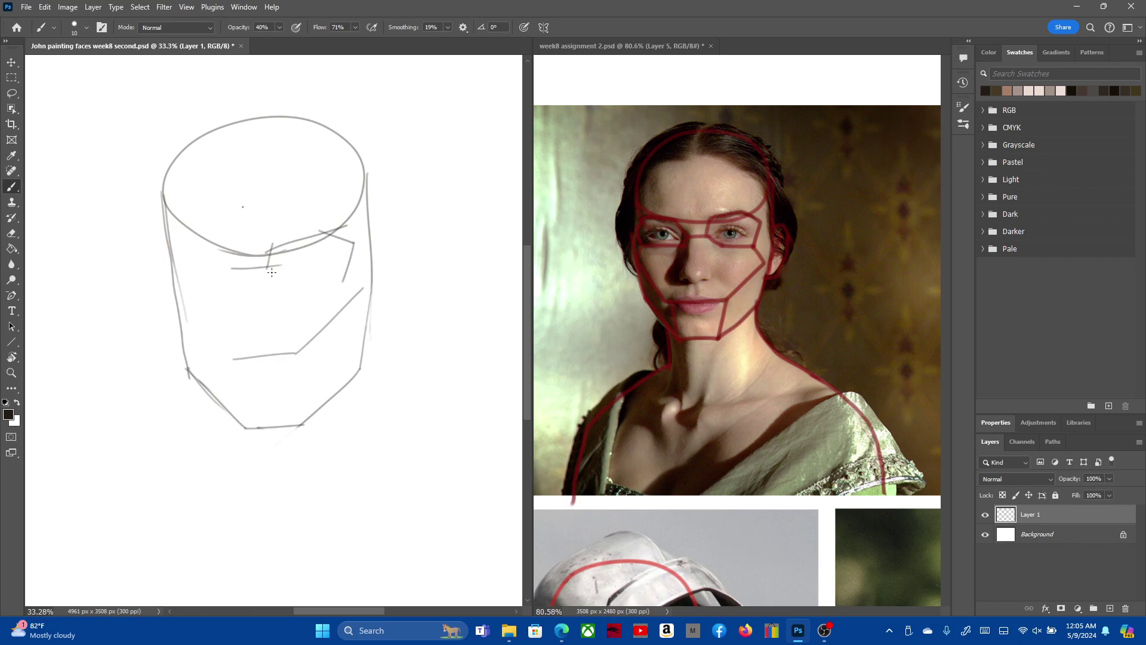
mouse_move(266, 267)
mouse_down()
mouse_move(285, 283)
mouse_move(349, 281)
mouse_up()
key(ctrl+z)
mouse_move(233, 268)
mouse_down()
mouse_move(225, 282)
mouse_move(237, 281)
mouse_move(215, 238)
mouse_move(233, 247)
mouse_move(167, 263)
mouse_move(186, 285)
mouse_up()
click(187, 243)
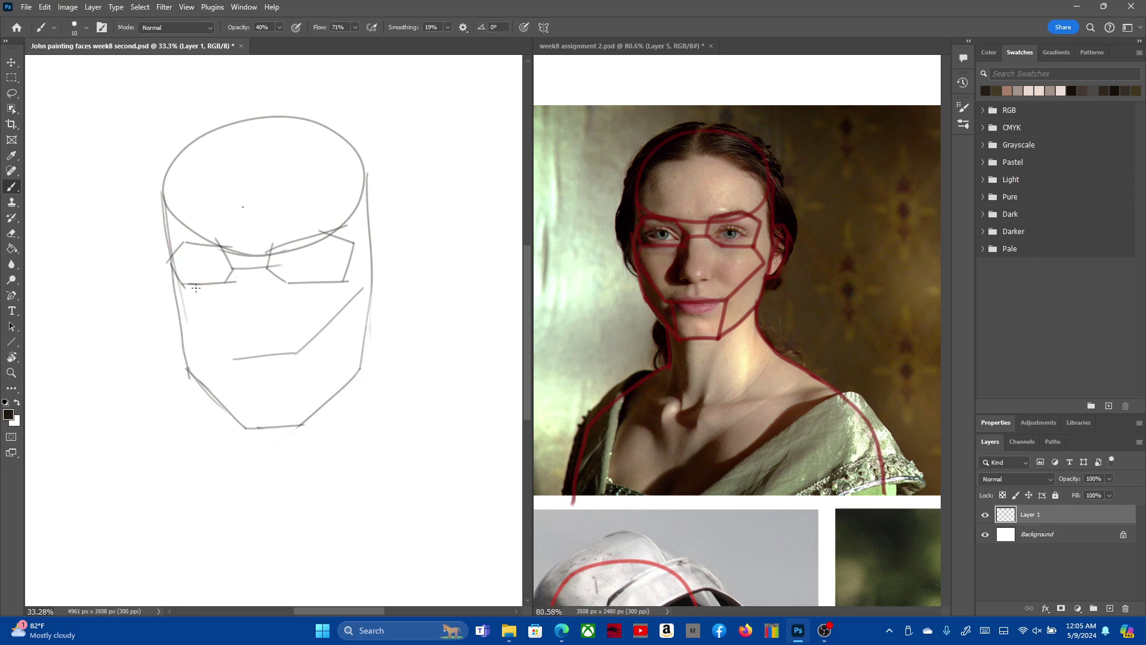
Step: Partly erase the left eye's lower line and remove the stray dot in the head ellipse
drag(187, 287, 222, 285)
key(e)
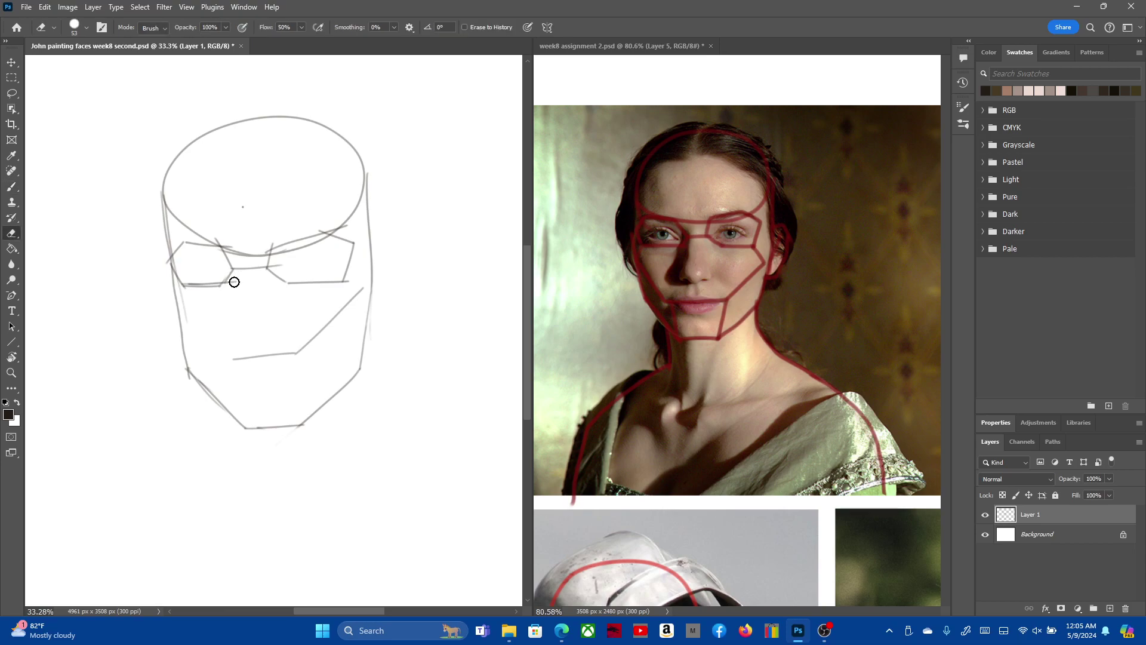
drag(187, 280, 222, 280)
click(242, 206)
key(b)
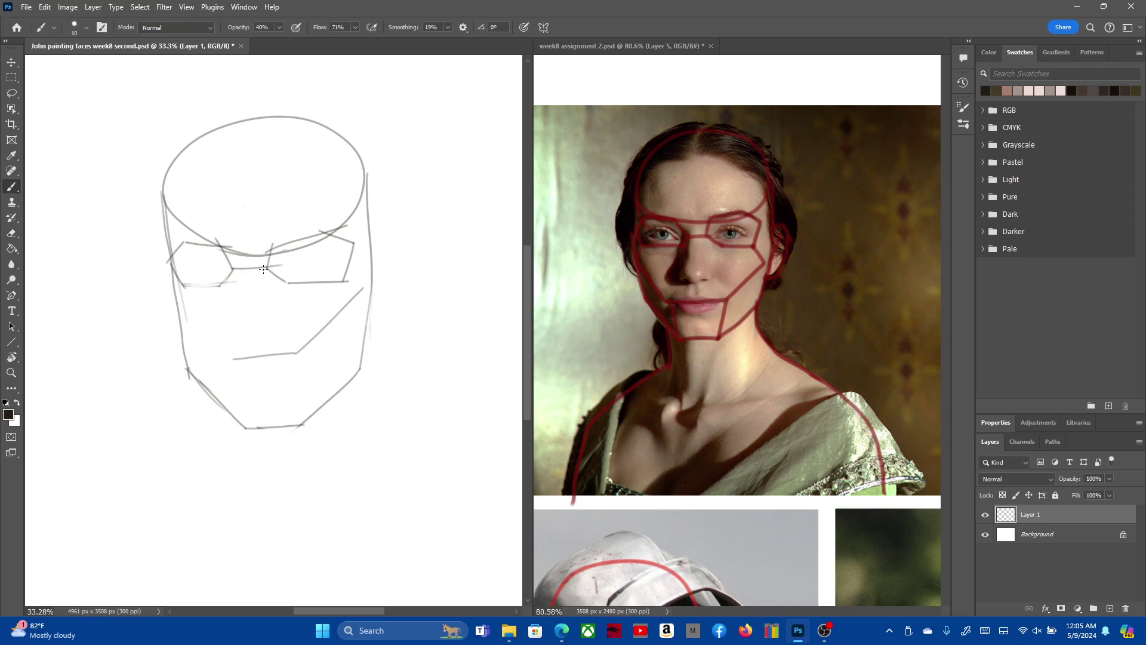
Step: Check the reference portrait, then block in the right side and base of the nose
click(575, 49)
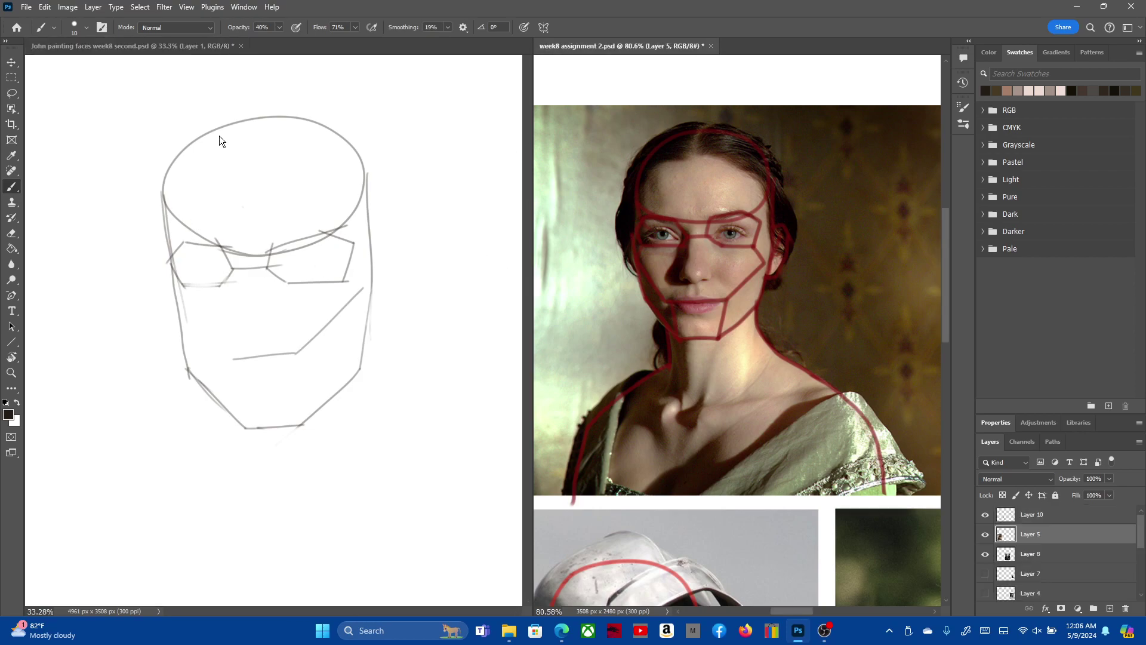
click(148, 46)
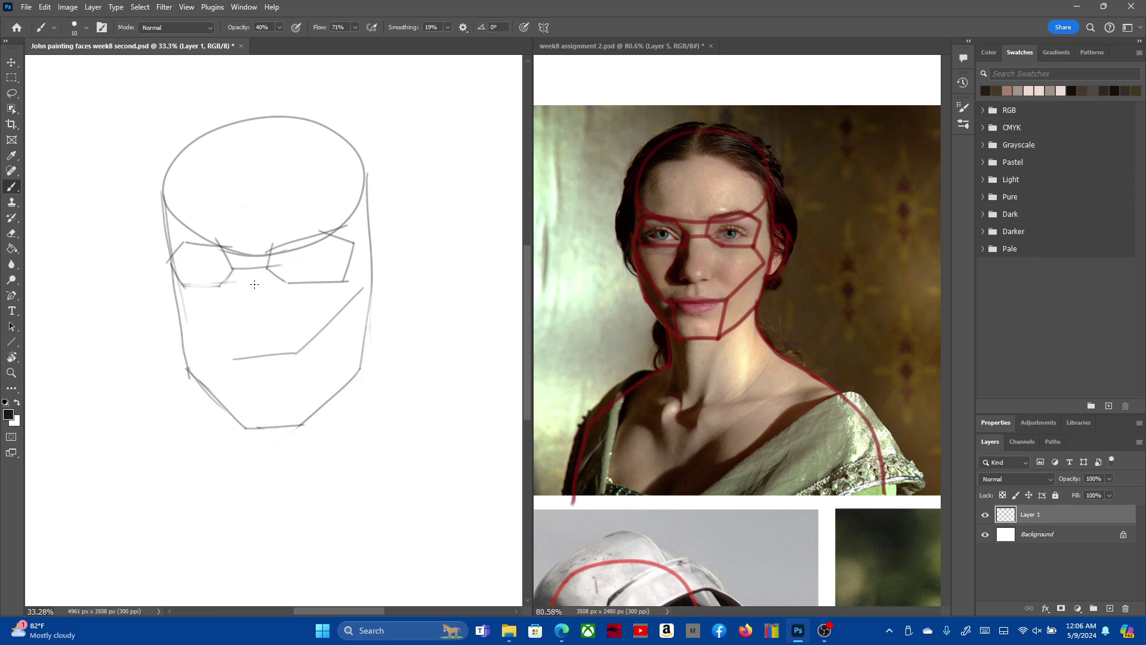
drag(273, 251, 271, 321)
mouse_move(252, 327)
mouse_down()
mouse_move(296, 318)
mouse_move(228, 310)
mouse_move(251, 253)
mouse_up()
key(ctrl+z)
mouse_move(245, 311)
mouse_down()
mouse_move(245, 329)
mouse_move(293, 324)
mouse_up()
key(ctrl+z)
key(ctrl+z)
Step: Draw the left nose side and nose bridge, then lighten the right nose line
drag(248, 252, 248, 320)
drag(267, 257, 266, 316)
key(e)
drag(277, 266, 274, 314)
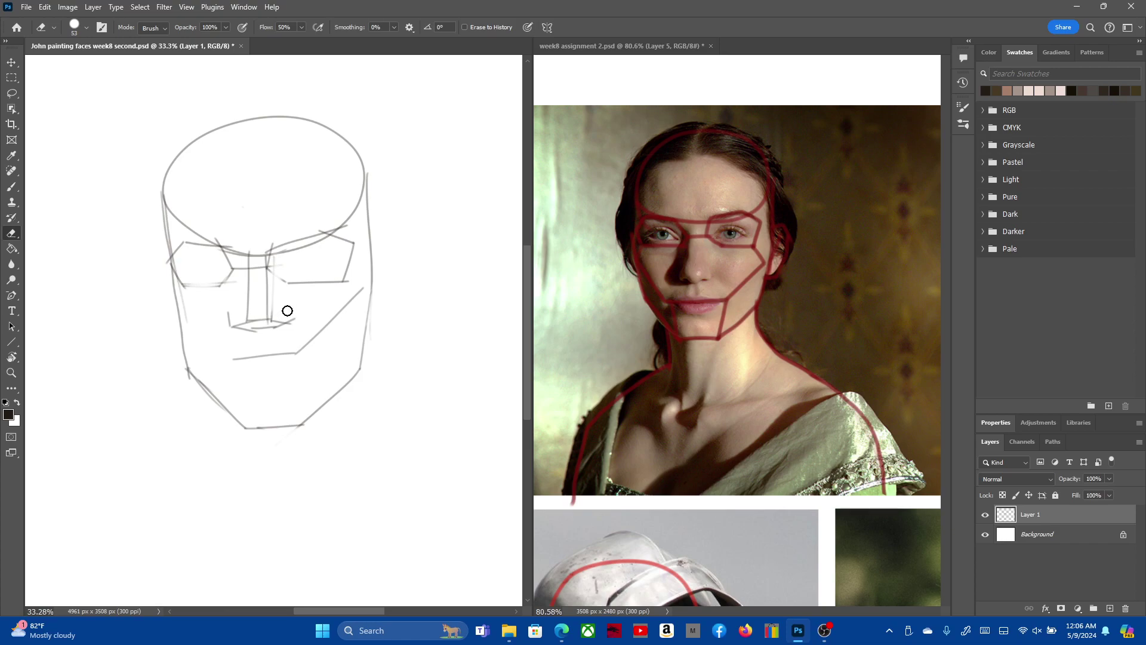
Step: Draw the right nostril wing and a faint line from the nose toward the brow
key(b)
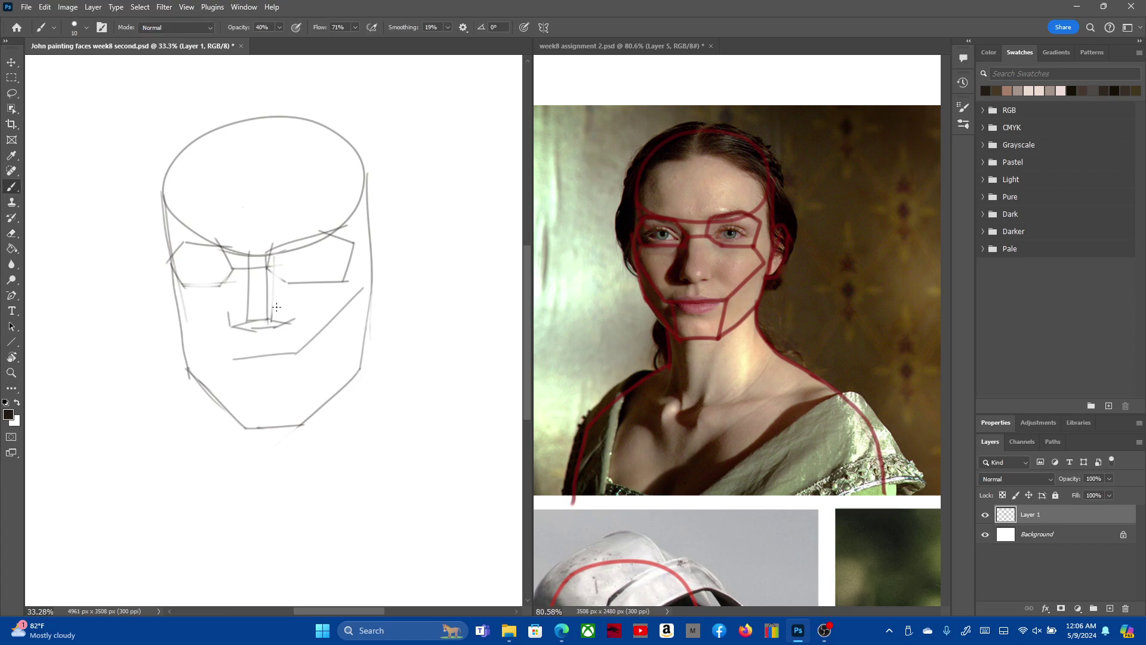
drag(273, 316, 286, 323)
mouse_move(291, 323)
mouse_down()
mouse_move(280, 276)
mouse_move(285, 285)
mouse_up()
mouse_move(279, 268)
mouse_down()
mouse_move(295, 243)
mouse_move(281, 257)
mouse_up()
mouse_move(286, 279)
mouse_down()
mouse_move(296, 289)
mouse_move(294, 261)
mouse_move(292, 281)
mouse_up()
key(ctrl+z)
Step: Redraw the right eye's lower edge, add a faded cheek-to-jaw stroke and the left chin line
key(e)
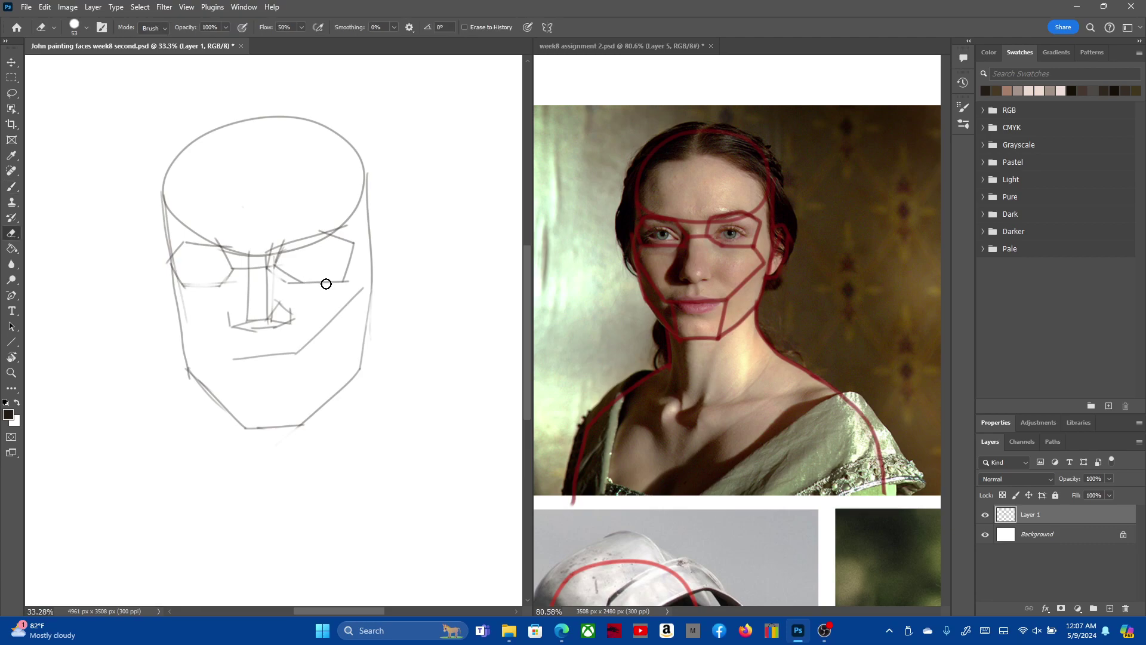
drag(325, 282, 323, 282)
key(b)
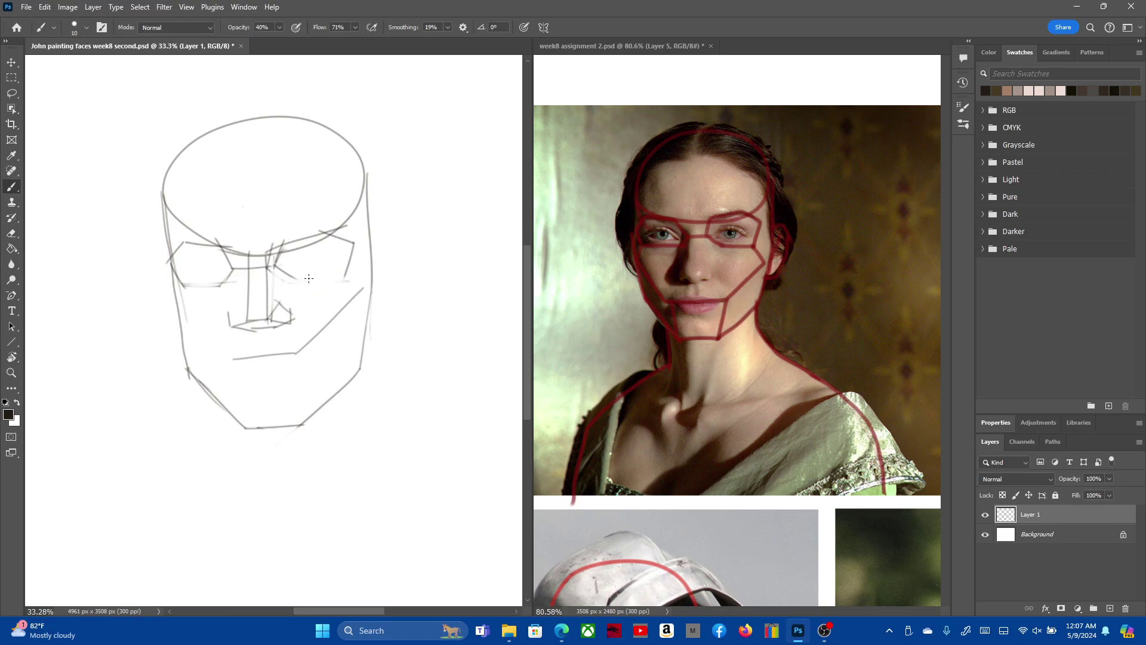
drag(297, 277, 346, 276)
mouse_move(345, 275)
mouse_down()
mouse_move(369, 300)
mouse_move(307, 349)
mouse_up()
key(e)
drag(358, 296, 290, 358)
key(b)
mouse_move(238, 377)
mouse_down()
mouse_move(250, 434)
mouse_move(309, 358)
mouse_up()
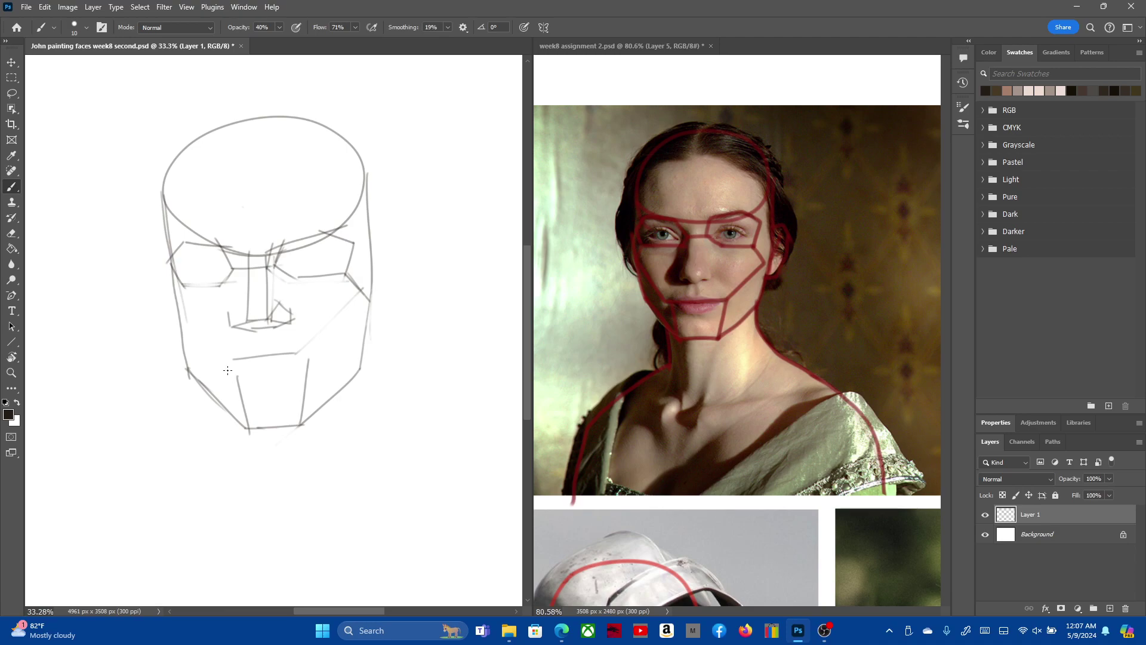
Step: Draw the bottom chin line and the right jaw line from chin to cheek
drag(227, 370, 309, 360)
key(e)
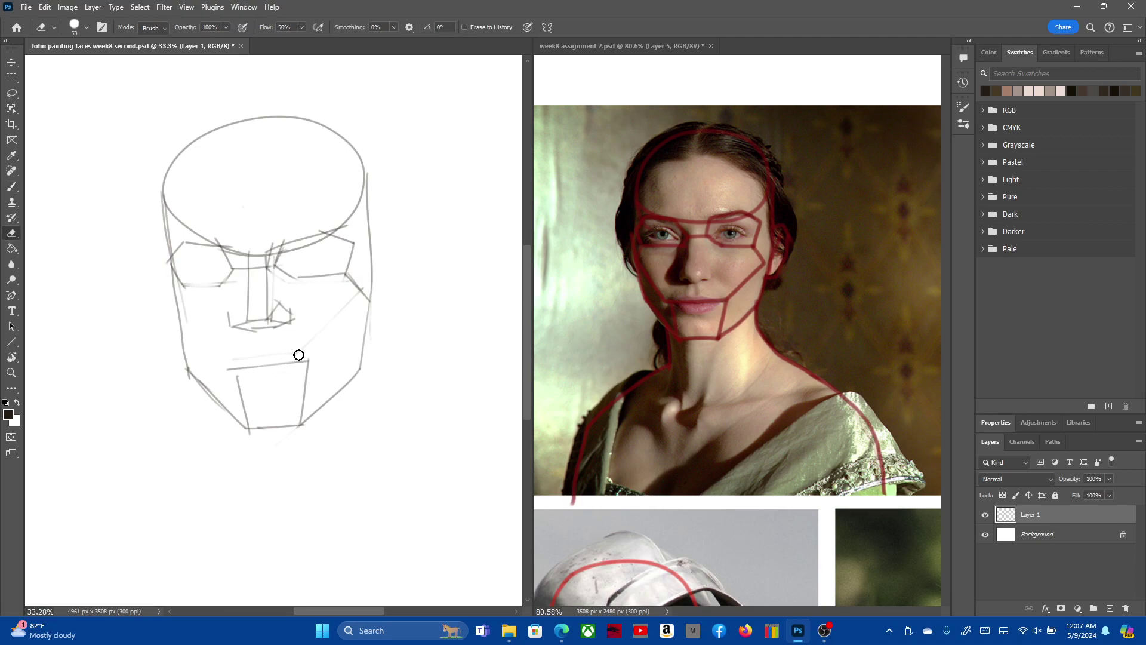
key(b)
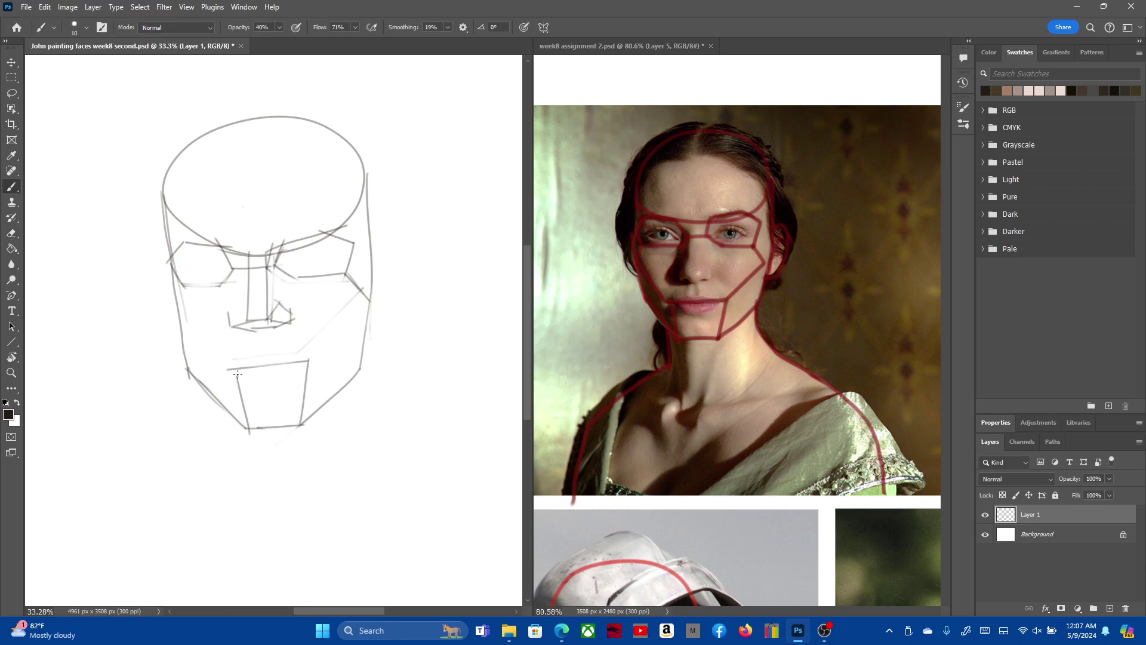
drag(238, 374, 234, 362)
drag(304, 363, 367, 306)
key(ctrl+z)
drag(303, 362, 328, 341)
drag(370, 301, 328, 342)
key(ctrl+z)
drag(307, 363, 369, 303)
Step: Draw the left jaw line from cheek to chin corner and a short left cheek edge
drag(179, 305, 230, 371)
key(ctrl+z)
drag(177, 307, 234, 370)
key(ctrl+z)
drag(177, 307, 234, 370)
drag(181, 287, 173, 314)
Step: Darken the left under-eye line and lighten lines at the left eye and nose bridge
mouse_move(183, 285)
mouse_down()
mouse_move(242, 271)
mouse_move(227, 249)
mouse_up()
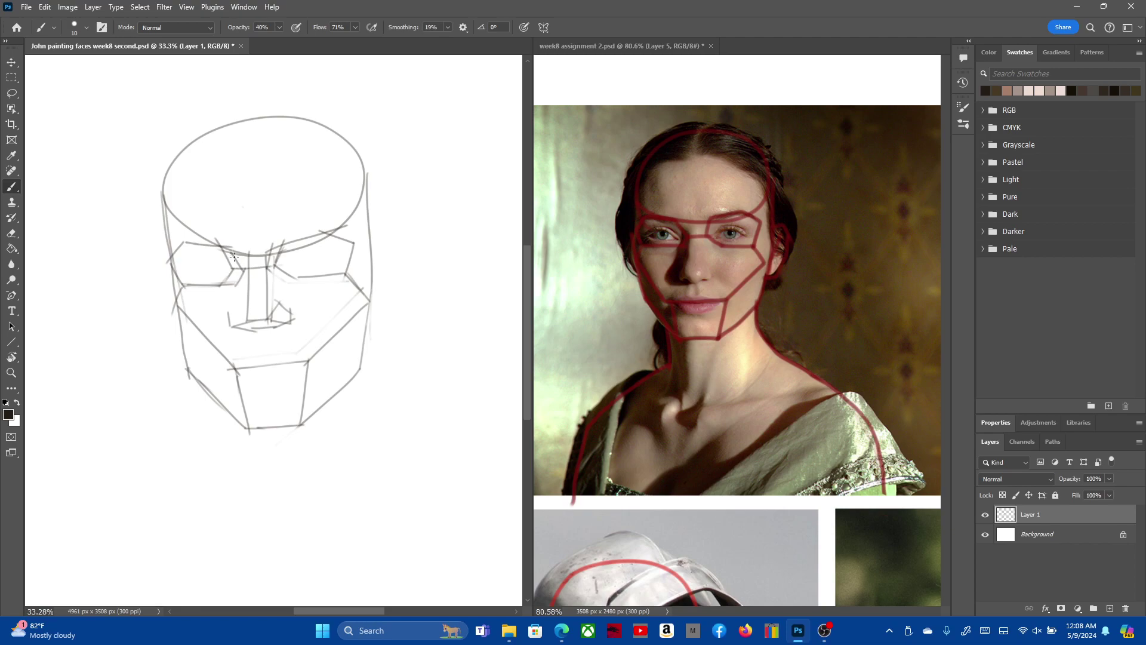
key(e)
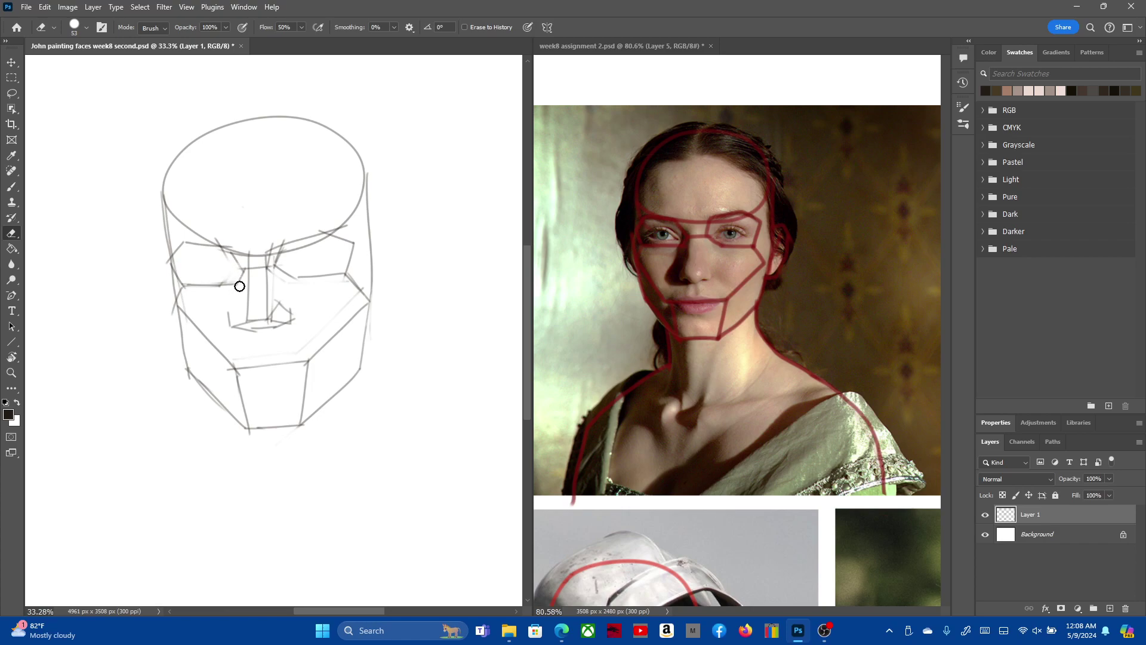
drag(240, 285, 243, 278)
key(b)
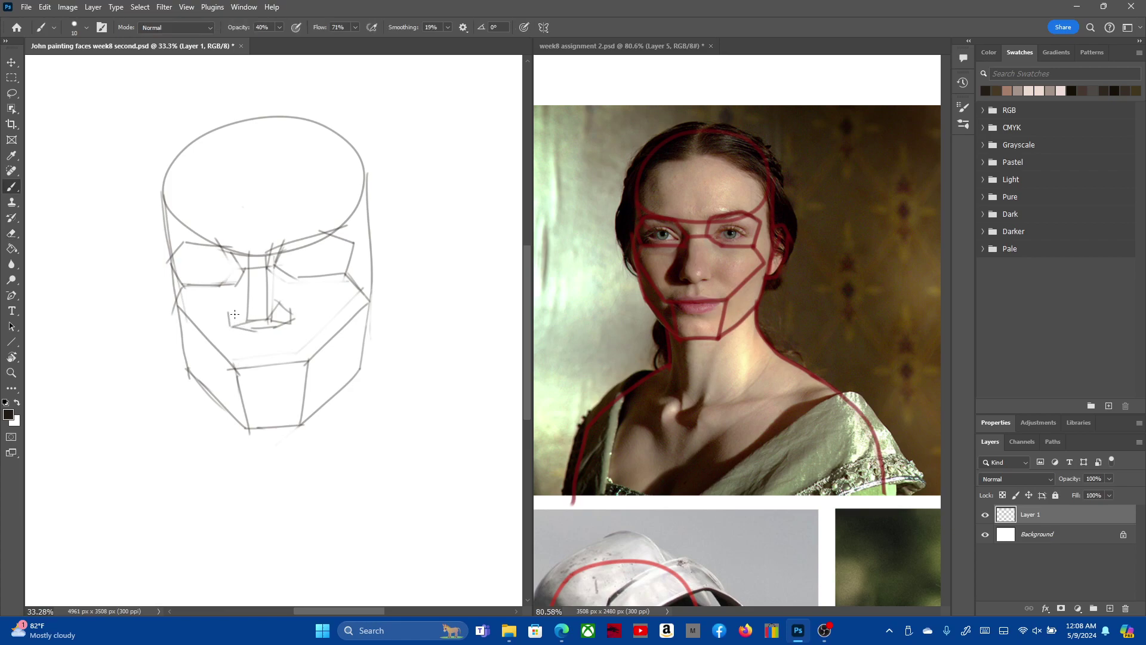
Step: Shape the left nostril wing, then draw the neck line below the jaw
drag(235, 314, 256, 292)
key(ctrl+z)
mouse_move(228, 313)
mouse_down()
mouse_move(240, 308)
mouse_move(233, 326)
mouse_move(285, 309)
mouse_move(279, 270)
mouse_move(294, 319)
mouse_up()
drag(242, 304, 229, 318)
drag(213, 392, 221, 477)
Step: Drag Layer 1's head sketch up and slightly left with the Move tool, then resume brushing
scroll(263, 203, down, 2)
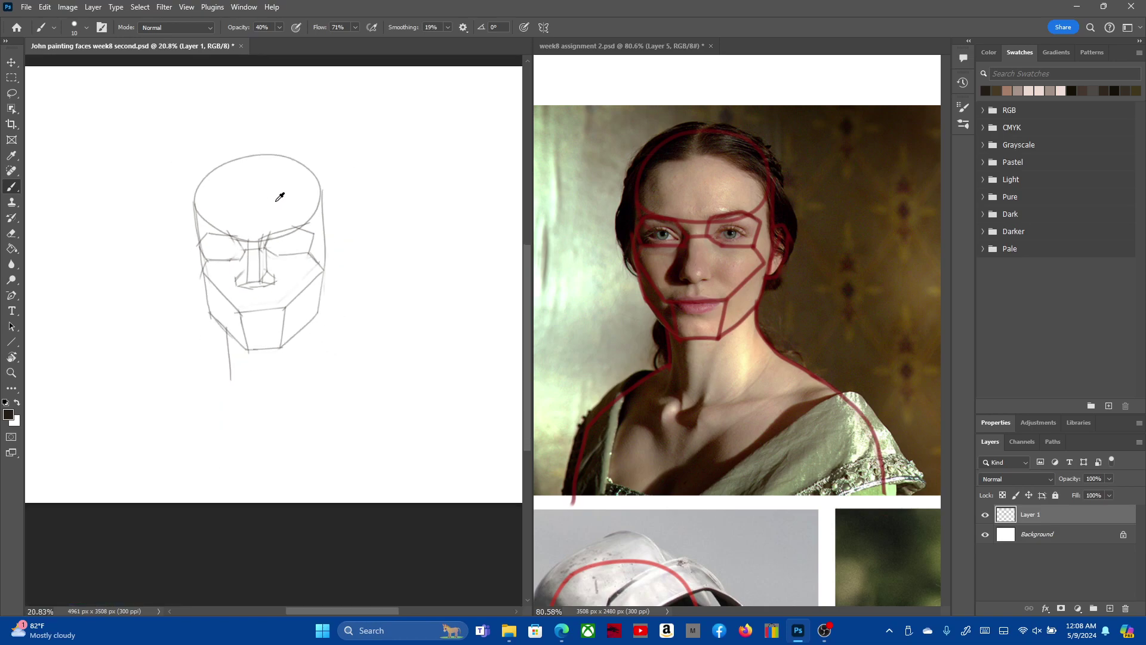
click(11, 62)
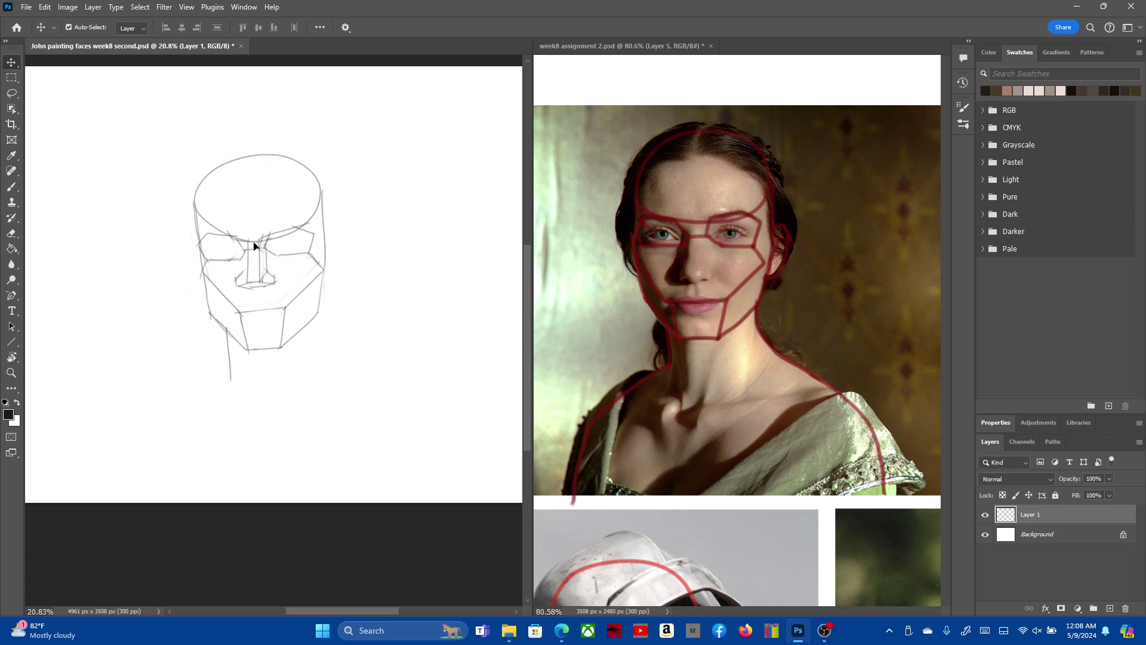
drag(260, 242, 253, 201)
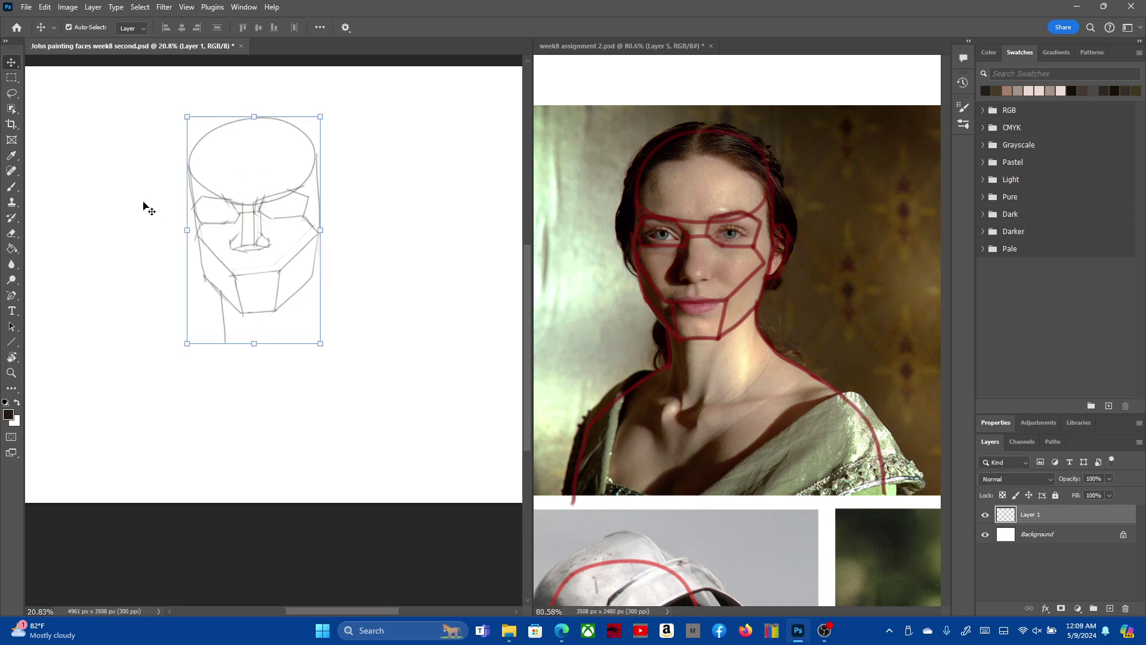
click(12, 187)
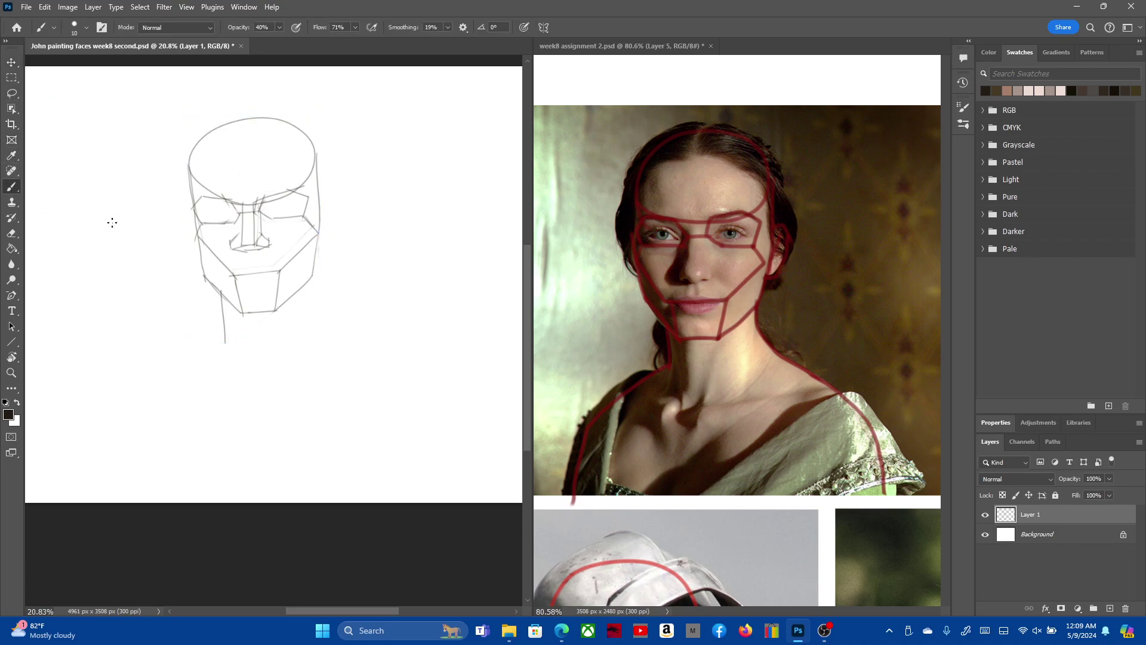
scroll(208, 240, up, 1)
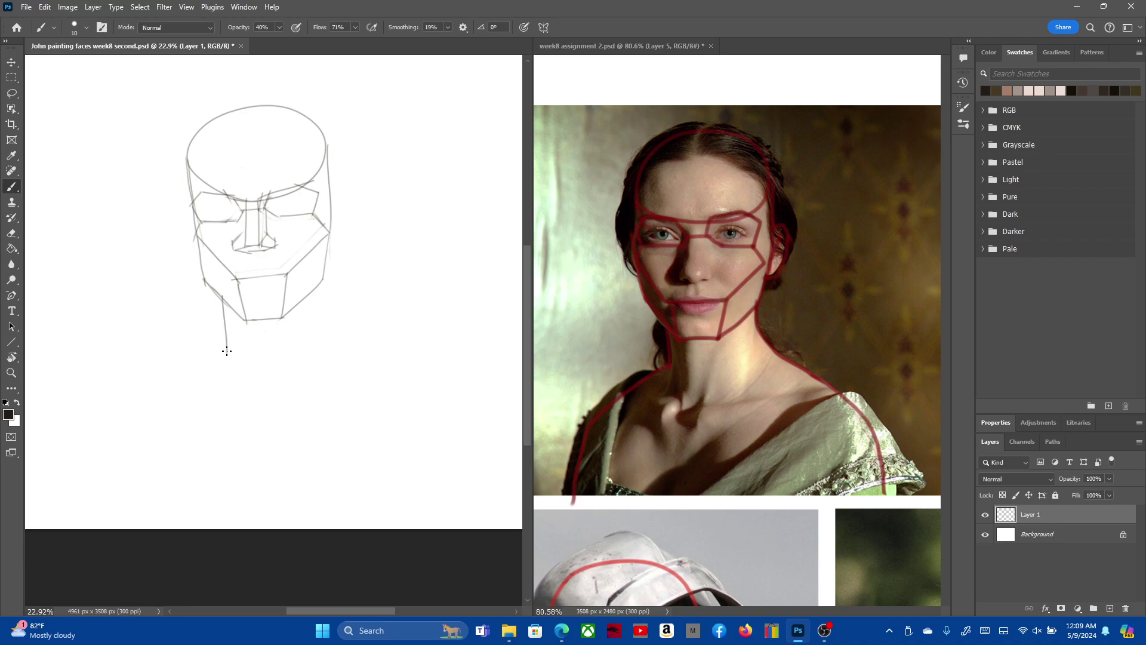
Step: Extend the neck downward and draw the right neck side and right shoulder line
mouse_move(227, 351)
mouse_down()
mouse_move(141, 428)
mouse_move(119, 529)
mouse_up()
mouse_move(323, 279)
mouse_down()
mouse_move(324, 314)
mouse_move(354, 351)
mouse_up()
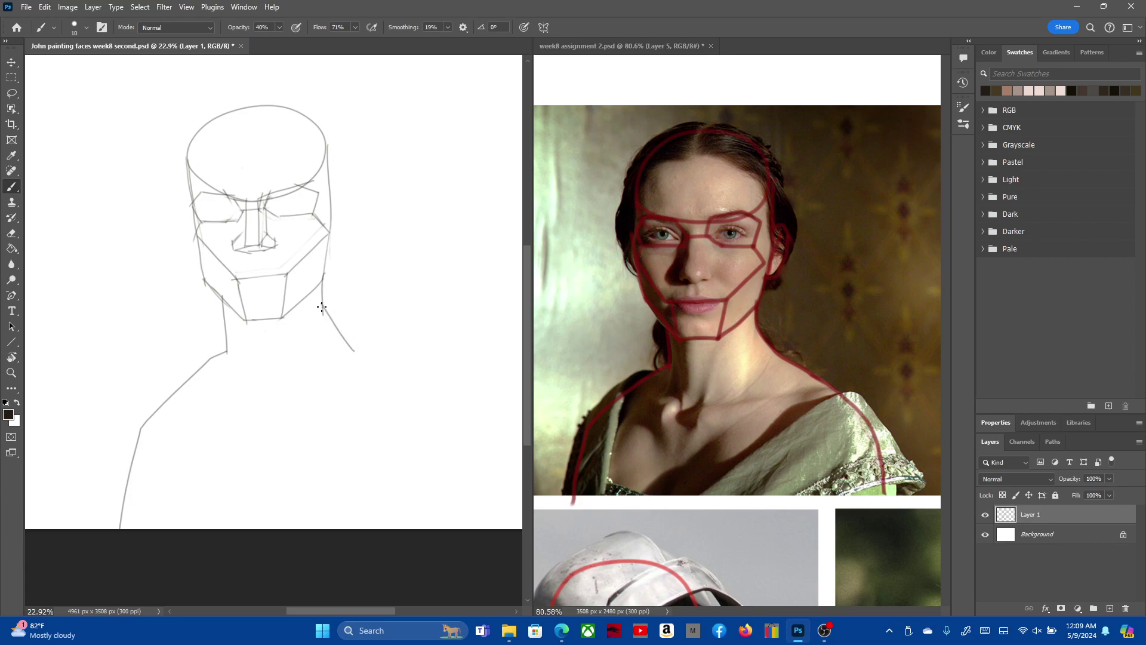
drag(322, 305, 358, 346)
mouse_move(357, 342)
mouse_down()
mouse_move(454, 412)
mouse_move(483, 568)
mouse_up()
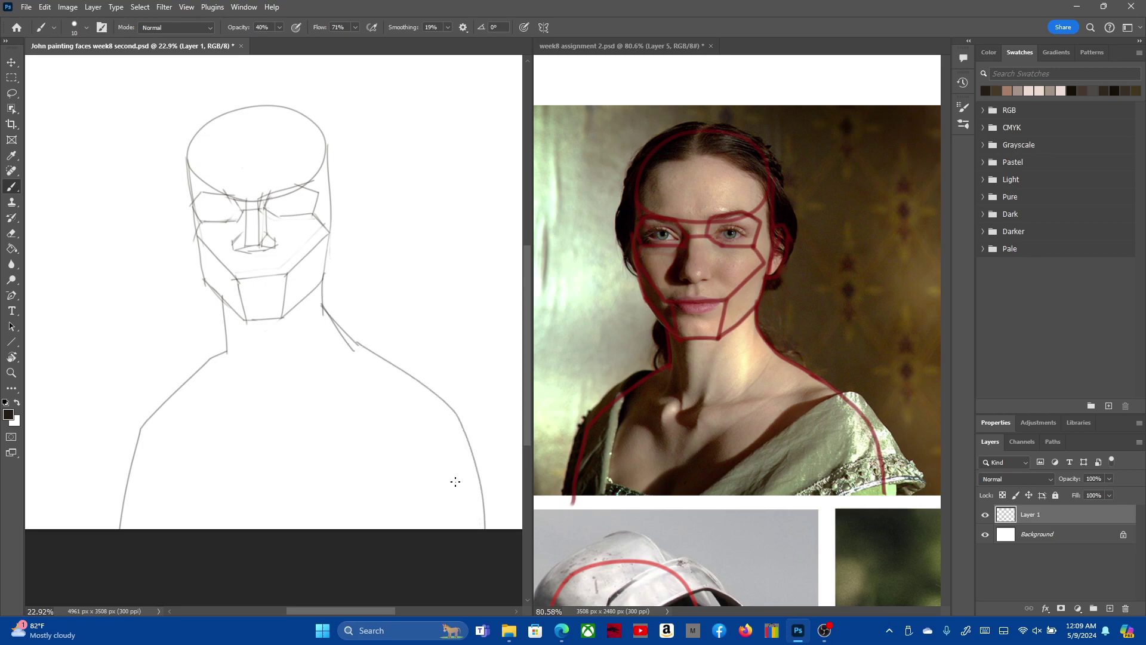
key(e)
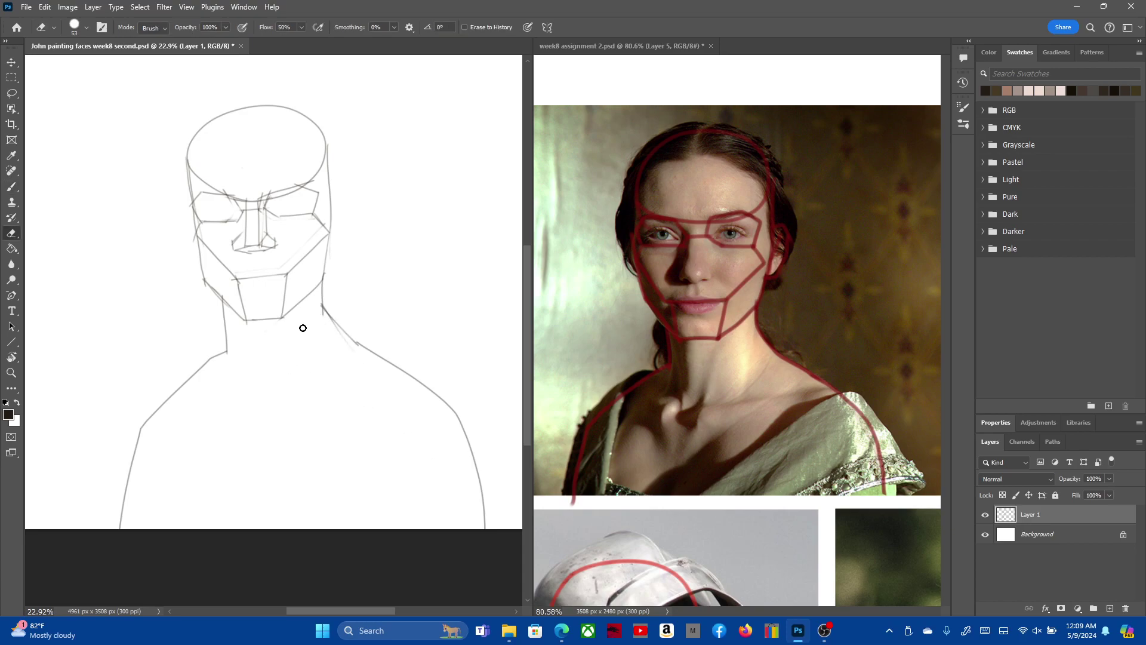
key(b)
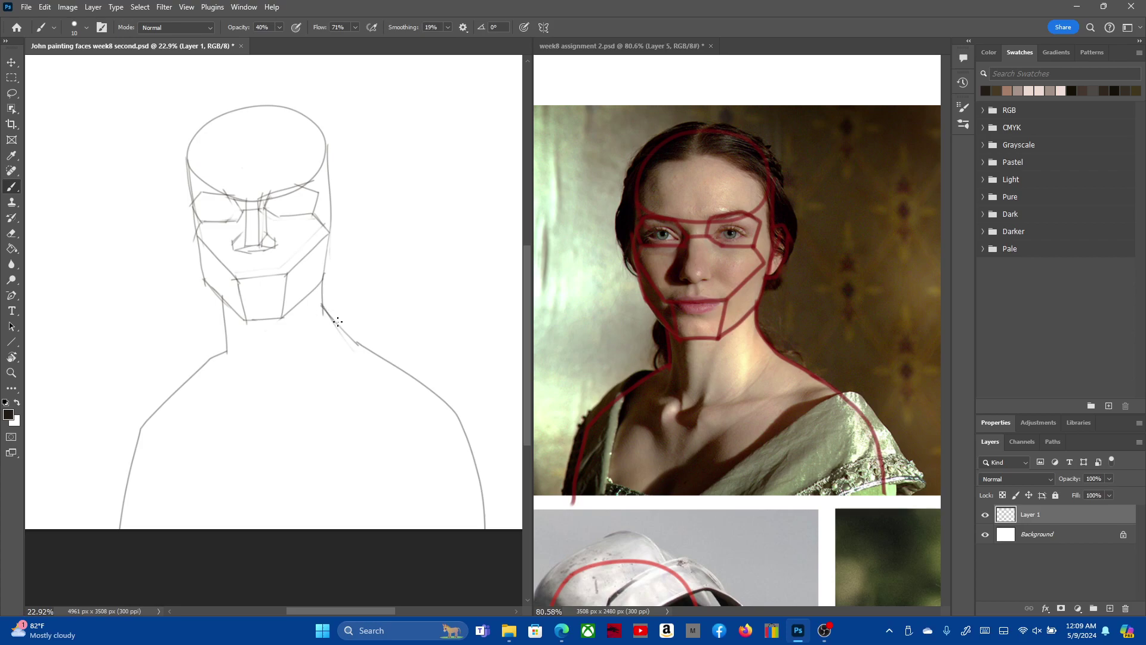
drag(328, 315, 363, 345)
Step: Redraw the left jaw and neck line as a smoother curve
drag(209, 285, 218, 356)
drag(208, 301, 215, 318)
mouse_move(217, 325)
mouse_down()
mouse_move(211, 290)
mouse_move(210, 313)
mouse_up()
Step: Draw the left face contour from jaw up to the cranium, retrying strokes
drag(196, 268, 203, 276)
drag(196, 271, 187, 200)
key(ctrl+z)
drag(199, 273, 187, 165)
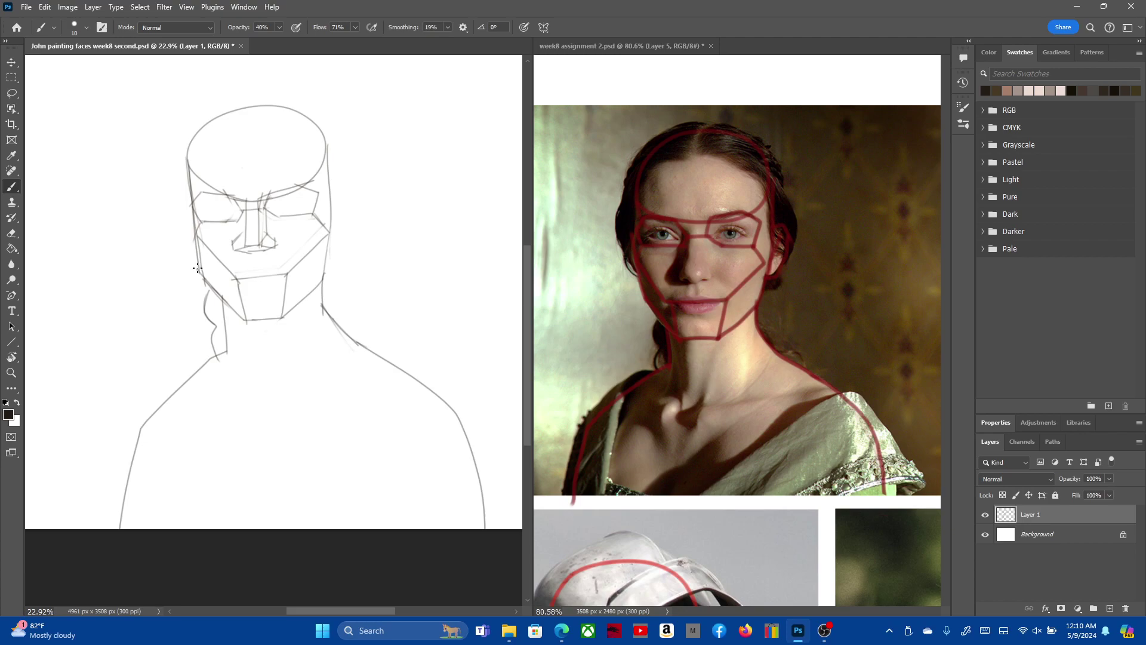
key(ctrl+z)
drag(196, 261, 189, 184)
key(ctrl+z)
drag(197, 265, 186, 160)
key(ctrl+z)
drag(198, 271, 183, 158)
key(ctrl+z)
drag(195, 270, 183, 160)
Step: Lighten part of the left contour, then redraw and darken the left head contour
key(e)
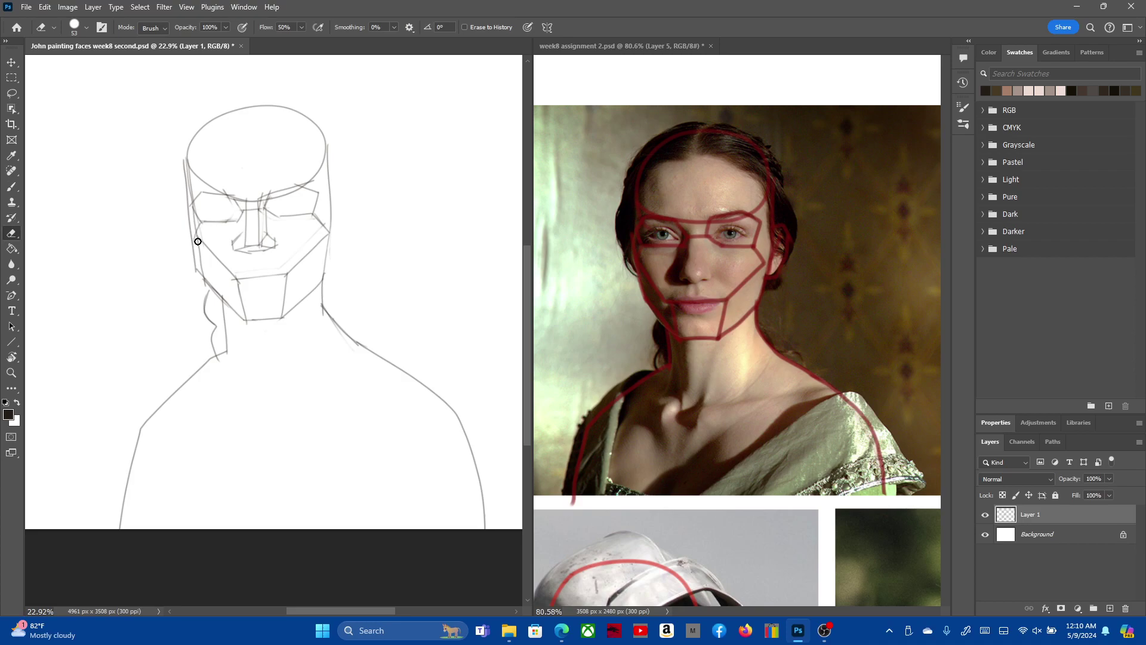
mouse_move(197, 243)
mouse_down()
mouse_move(200, 270)
mouse_move(187, 214)
mouse_up()
key(b)
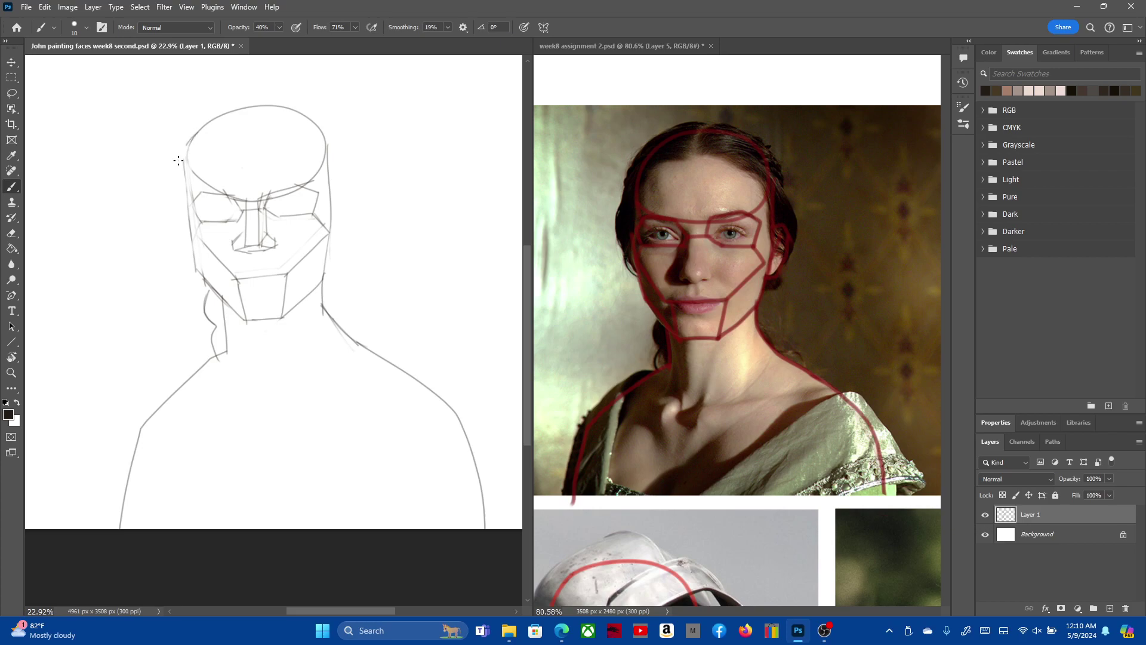
drag(181, 147, 184, 265)
key(ctrl+z)
drag(189, 145, 193, 270)
key(ctrl+z)
drag(184, 142, 192, 269)
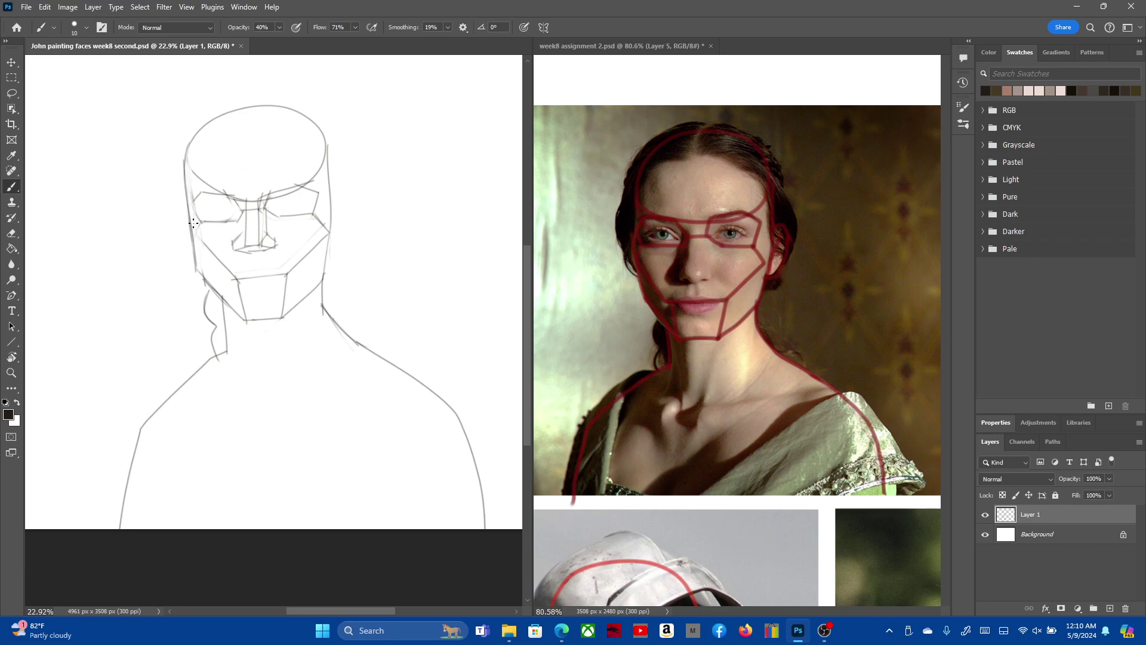
drag(191, 229, 198, 267)
Step: Draw and trim a curve along the left side of the neck
key(e)
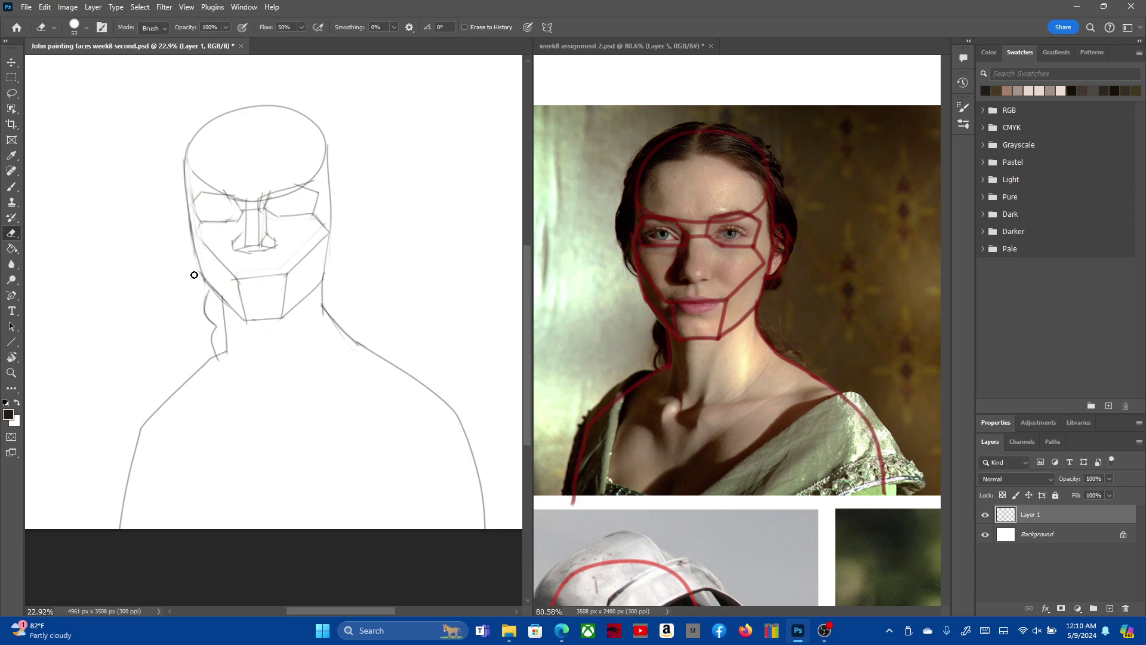
key(b)
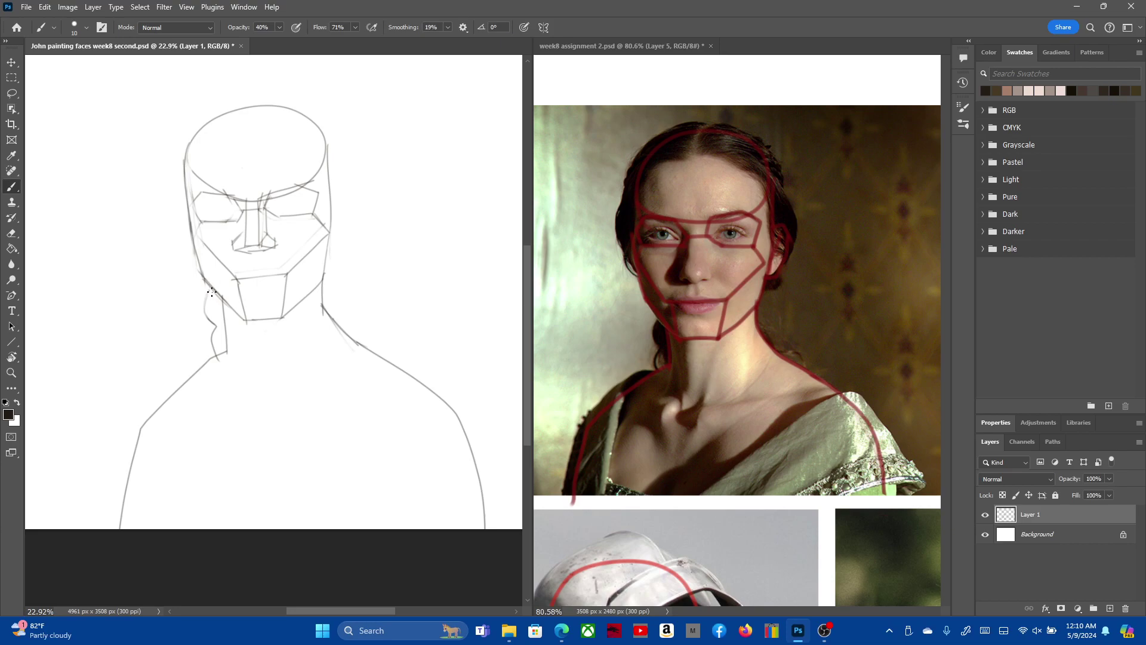
mouse_move(210, 302)
mouse_down()
mouse_move(218, 327)
mouse_move(206, 303)
mouse_move(218, 299)
mouse_up()
key(e)
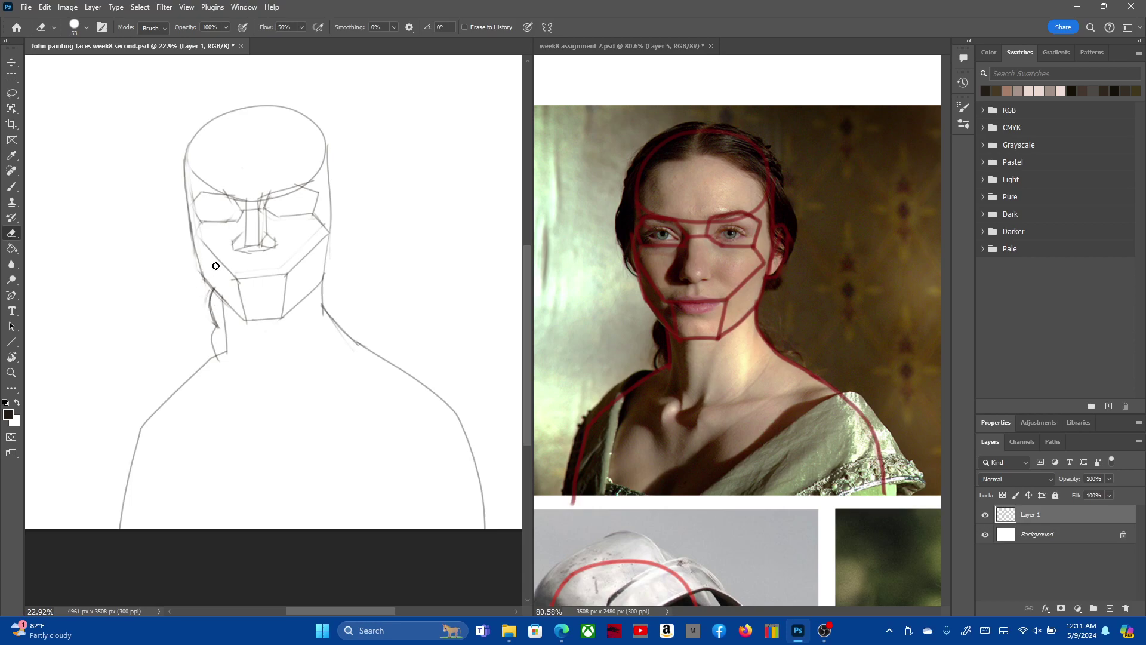
key(b)
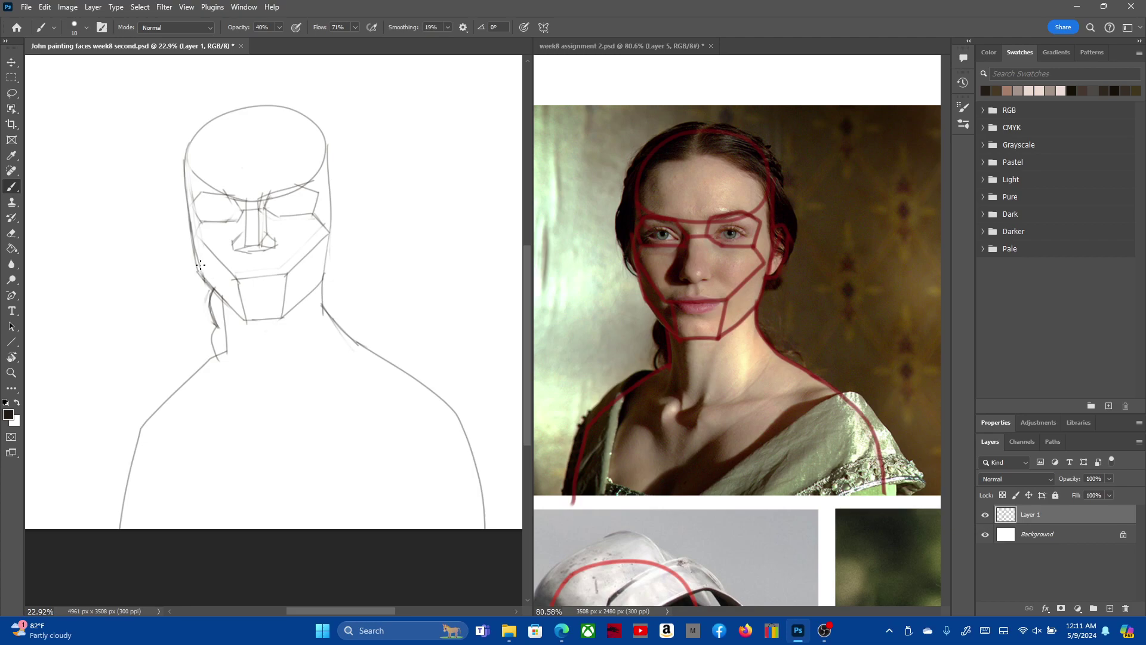
key(e)
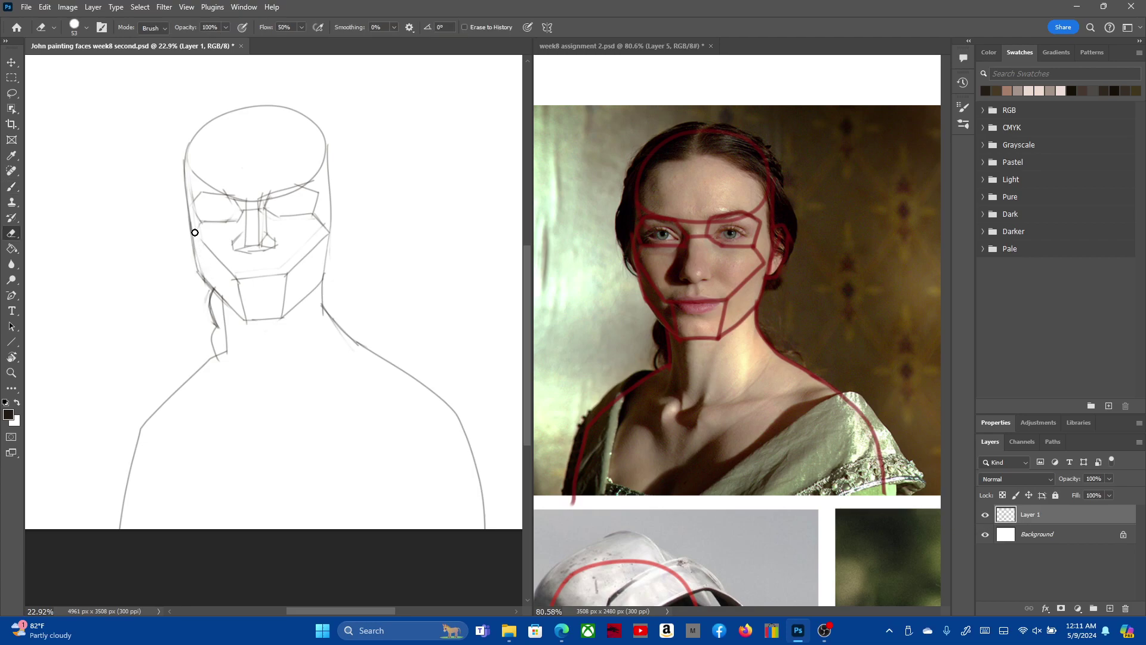
key(b)
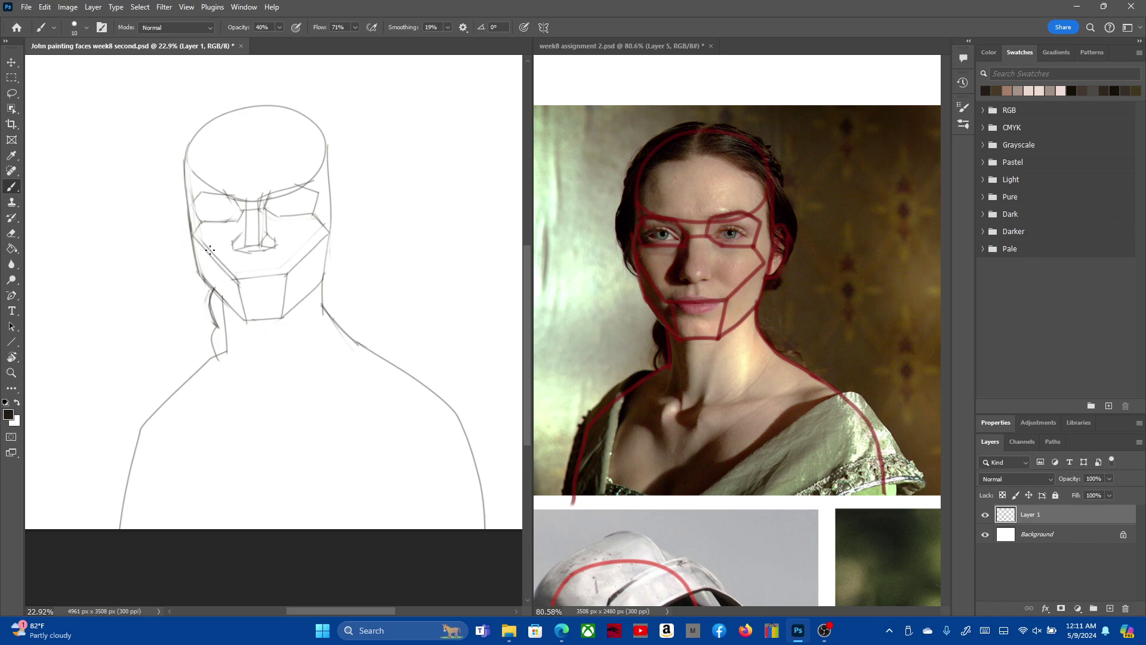
Step: Darken the left cheek-to-jaw line and draw the mouth curve and upper lip
drag(190, 233, 231, 278)
drag(238, 279, 285, 276)
drag(286, 275, 269, 279)
Step: Draw the almond left eye and right upper eyelid, then a hairline curve over the head
drag(201, 210, 241, 207)
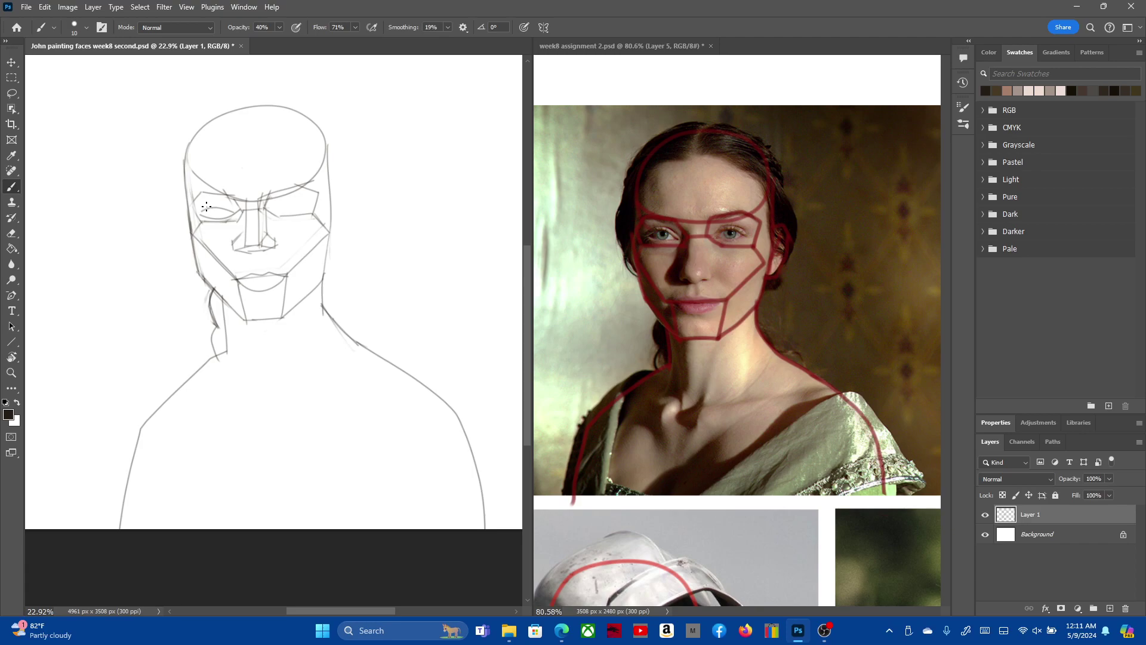
drag(238, 212, 247, 207)
drag(281, 211, 302, 216)
drag(275, 210, 311, 208)
drag(273, 205, 314, 197)
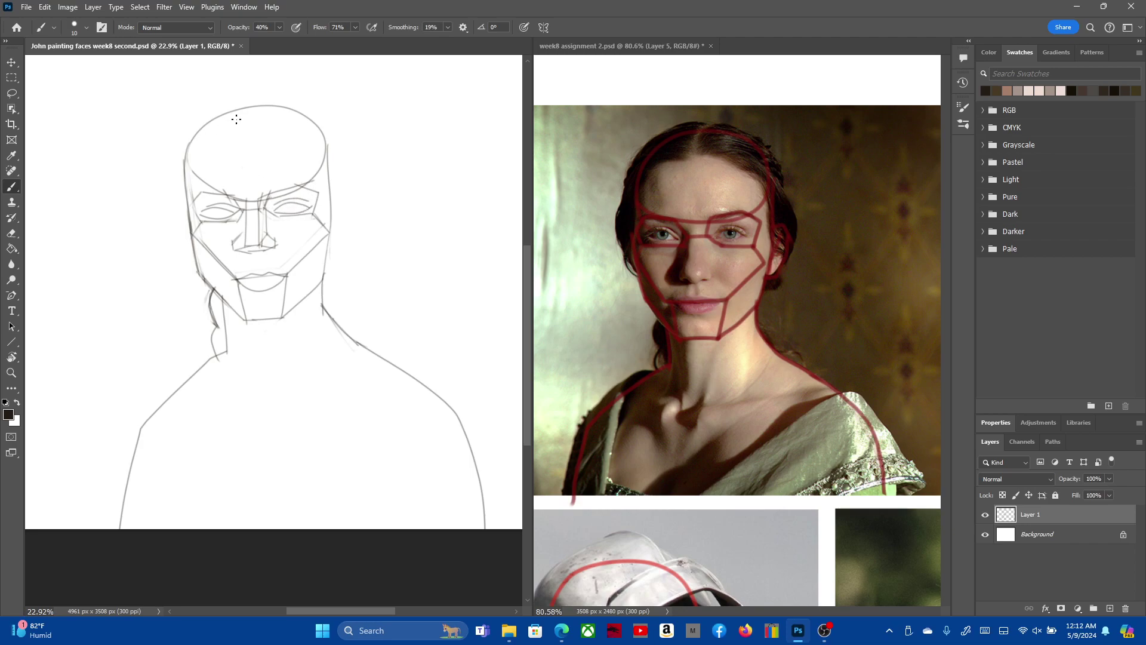
mouse_move(242, 119)
mouse_down()
mouse_move(192, 137)
mouse_move(249, 82)
mouse_move(253, 93)
mouse_move(238, 89)
mouse_move(181, 140)
mouse_up()
Step: Sketch a hair strand at the crown and a short hair curve left of the face
key(ctrl+z)
key(ctrl+z)
key(ctrl+z)
mouse_move(241, 121)
mouse_down()
mouse_move(266, 90)
mouse_move(198, 116)
mouse_move(173, 196)
mouse_up()
key(ctrl+z)
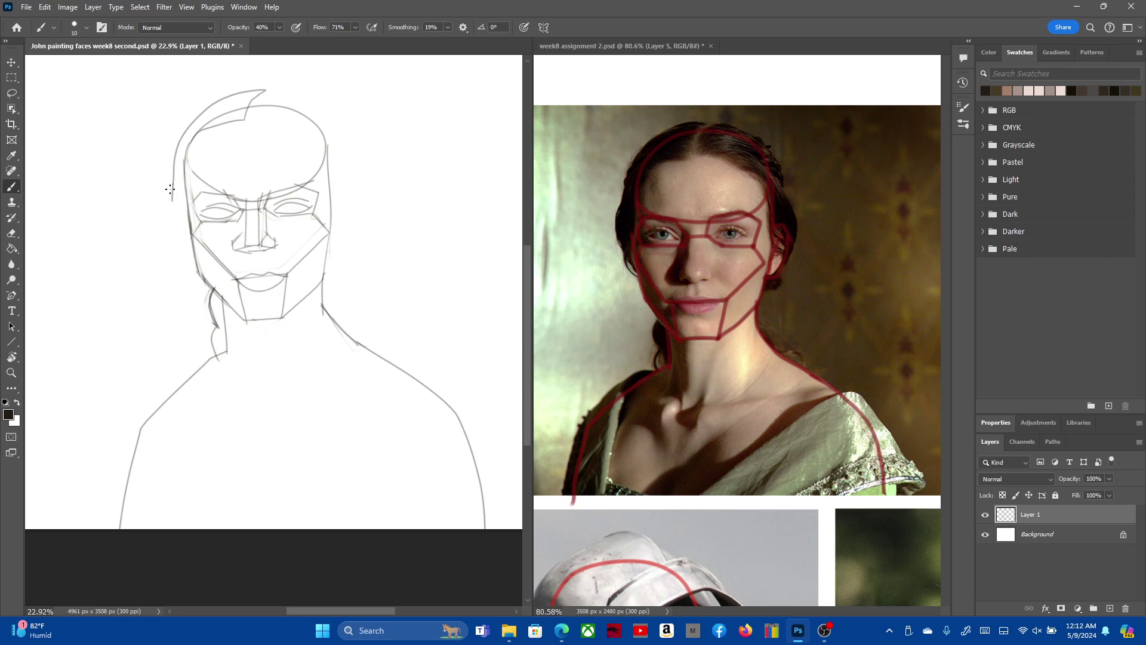
drag(173, 184, 173, 240)
key(ctrl+z)
drag(178, 224, 176, 179)
Step: Add thin hair lines down the left of the face and along the jaw
key(e)
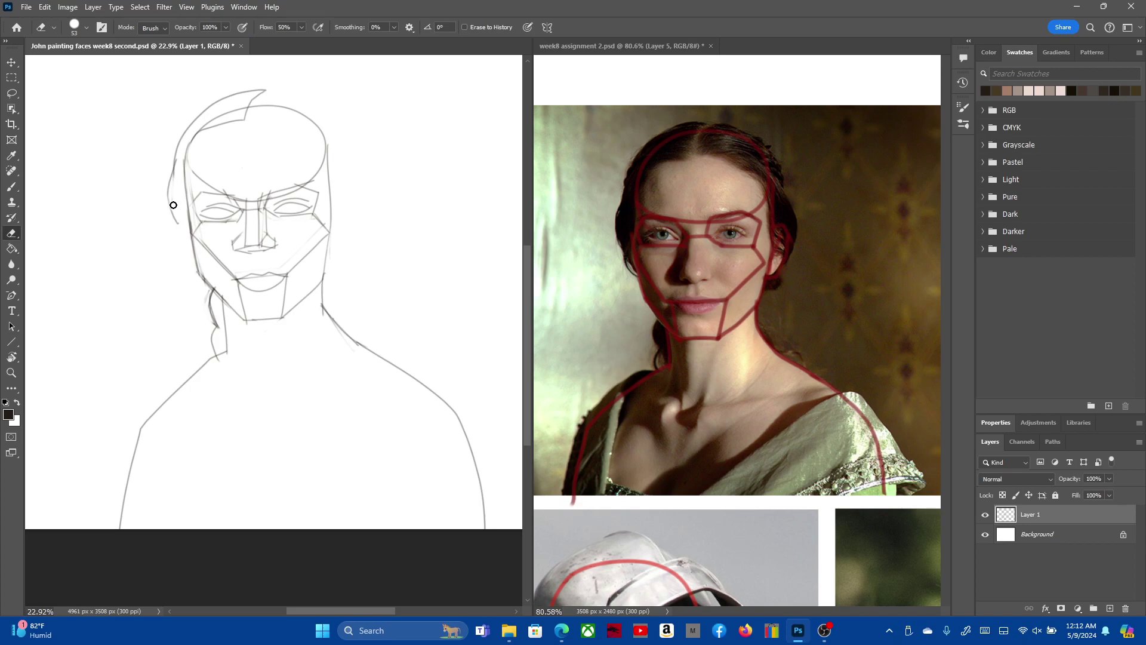
key(b)
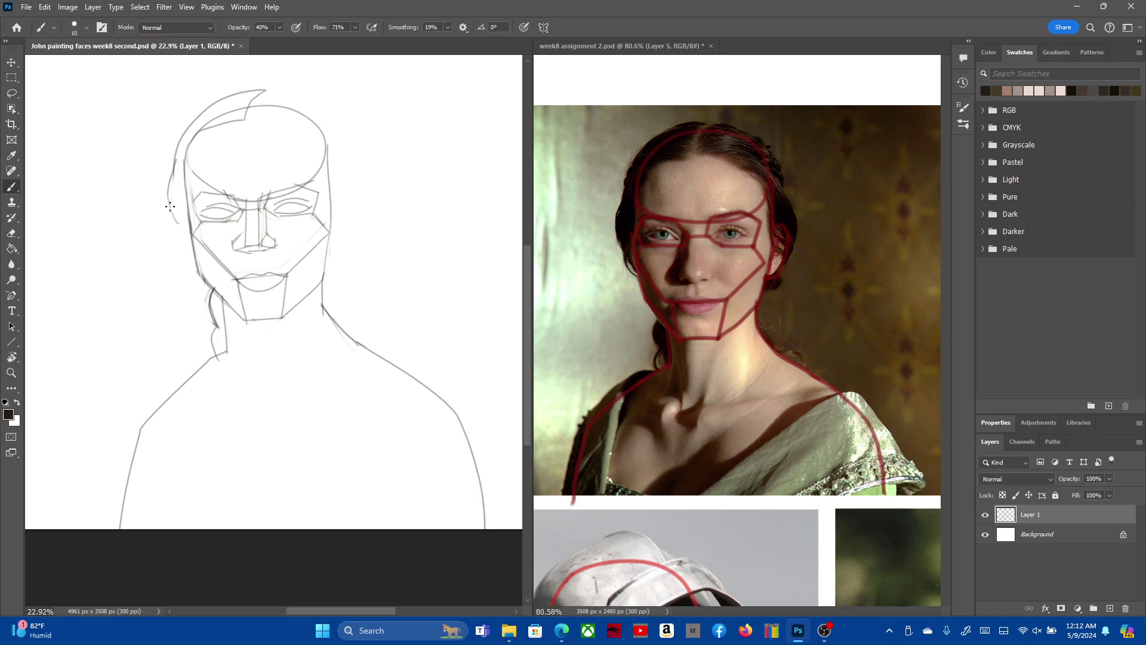
drag(169, 195, 180, 254)
mouse_move(183, 238)
mouse_down()
mouse_move(198, 265)
mouse_move(201, 249)
mouse_up()
Step: Strengthen the parting strand at the top and the upper-right curve of the head
mouse_move(253, 118)
mouse_down()
mouse_move(266, 91)
mouse_move(297, 128)
mouse_move(263, 116)
mouse_move(303, 126)
mouse_up()
key(e)
key(b)
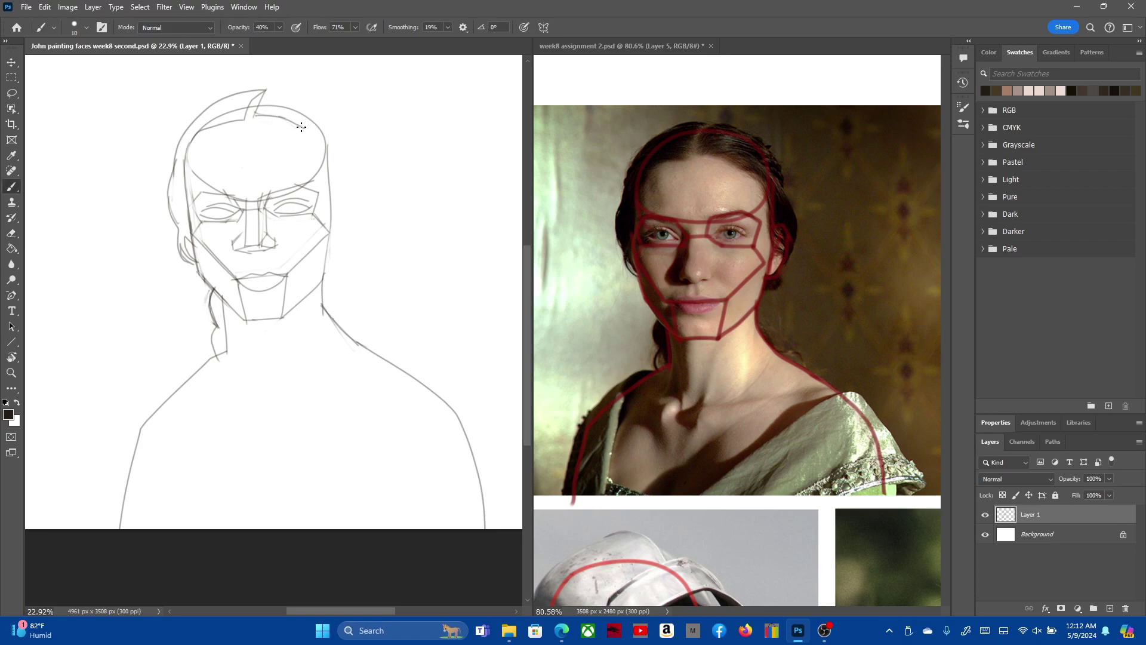
drag(301, 127, 331, 142)
drag(259, 92, 327, 115)
Step: Draw the hair curve from the crown tip down the right side, trimming its lower end
key(ctrl+z)
drag(263, 91, 335, 127)
key(ctrl+z)
drag(265, 90, 335, 125)
key(ctrl+z)
mouse_move(266, 91)
mouse_down()
mouse_move(293, 94)
mouse_move(338, 128)
mouse_up()
key(ctrl+z)
mouse_move(265, 90)
mouse_down()
mouse_move(295, 94)
mouse_move(347, 144)
mouse_move(346, 189)
mouse_up()
key(e)
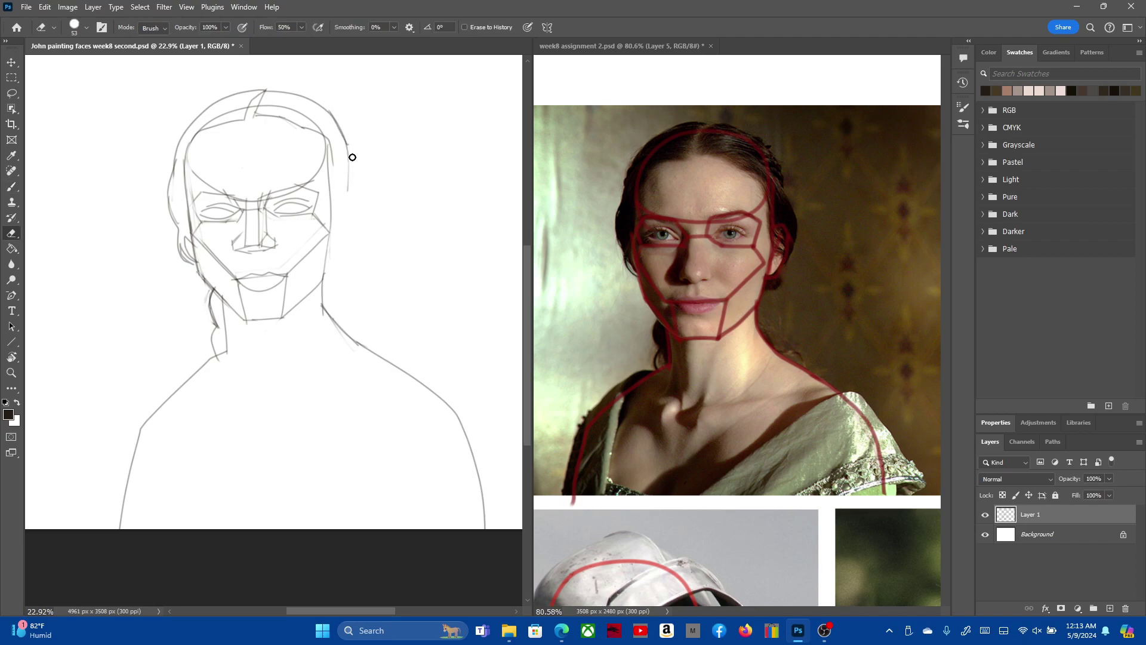
drag(344, 198, 347, 172)
Step: Set the eraser size to 81 px and return to the Brush
right_click(347, 128)
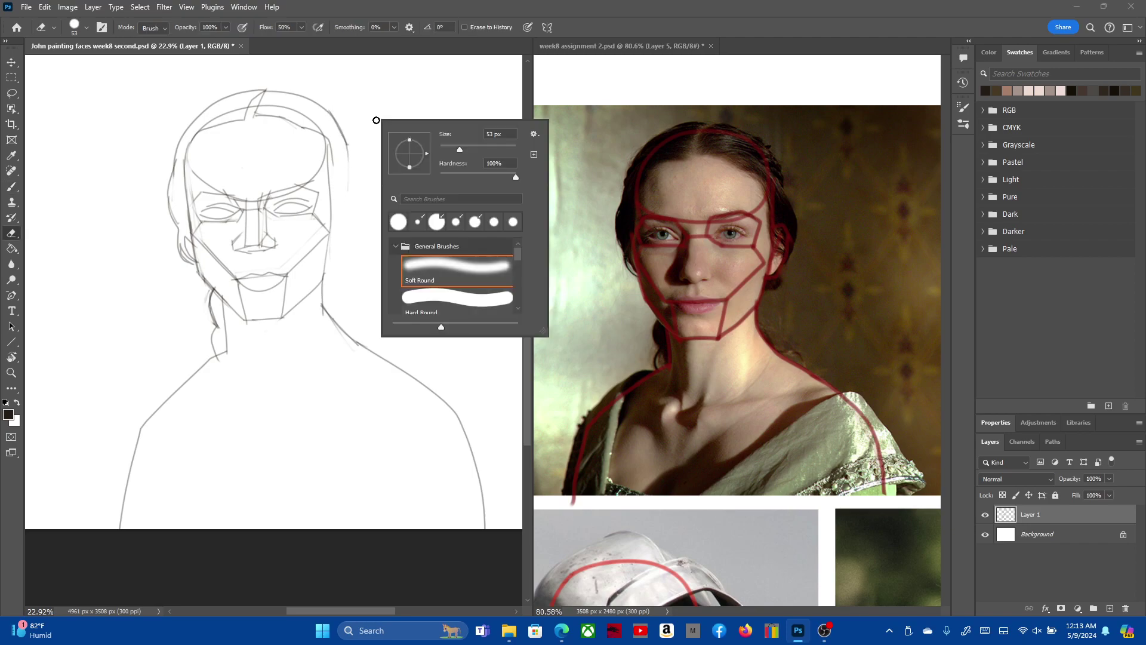
drag(417, 151, 469, 151)
click(332, 67)
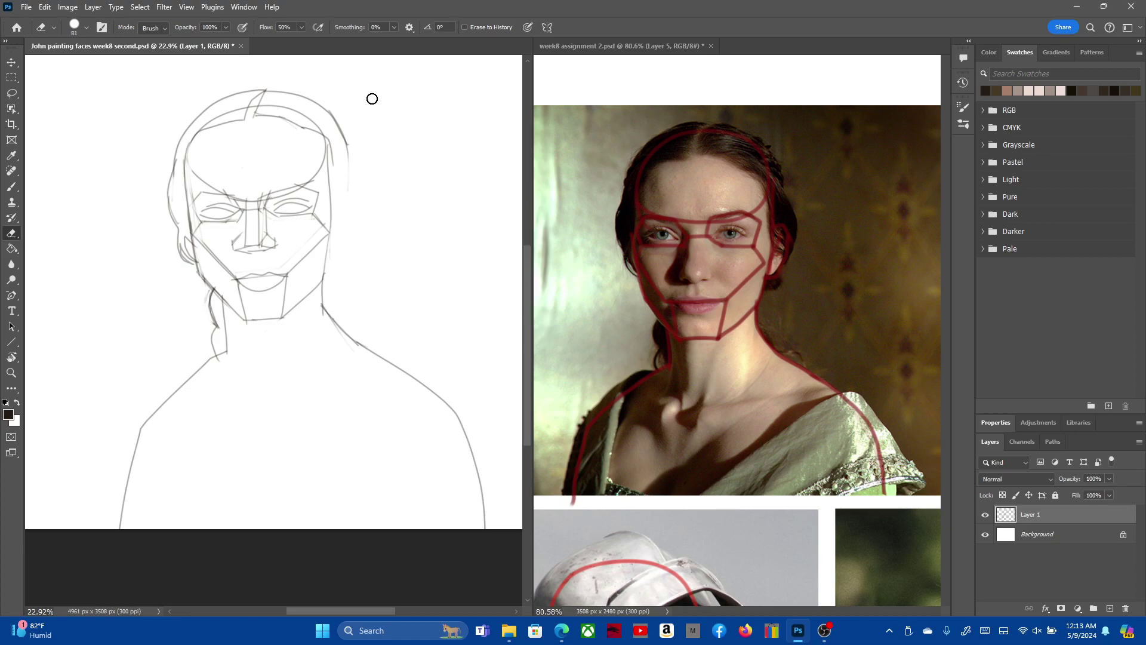
key(b)
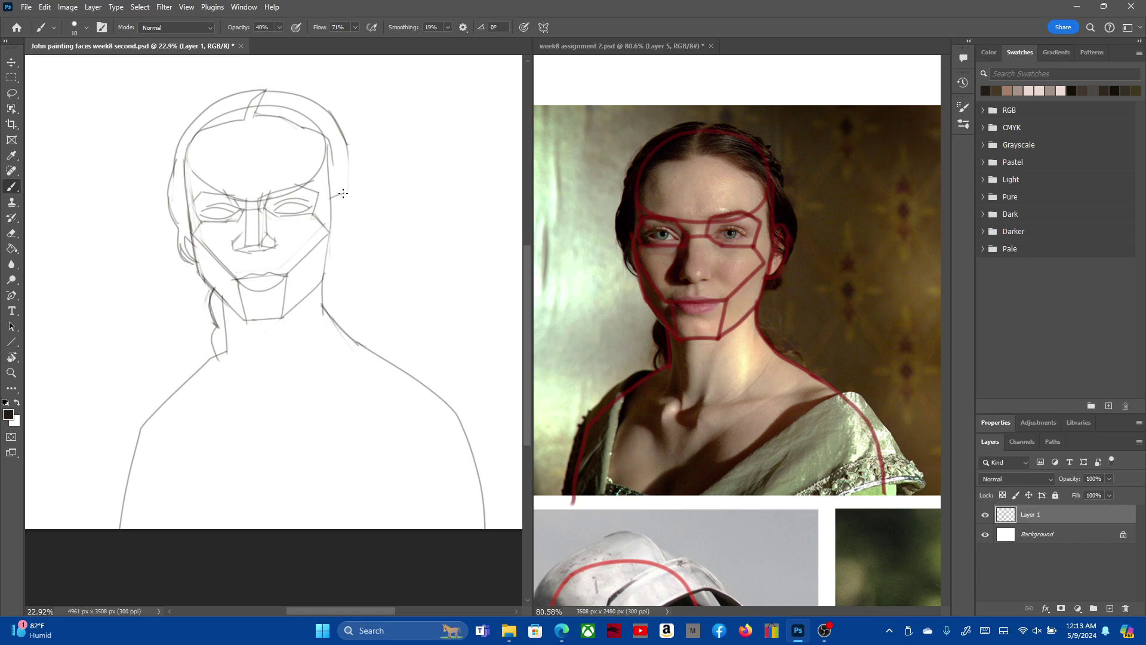
Step: Extend the jaw line into the ear line down the right side of the head
drag(347, 193, 355, 213)
drag(352, 211, 346, 242)
key(alt)
drag(350, 216, 338, 252)
Step: Draw the jaw-ear join, the back-of-head line and the ear's outer arc
drag(331, 265, 345, 249)
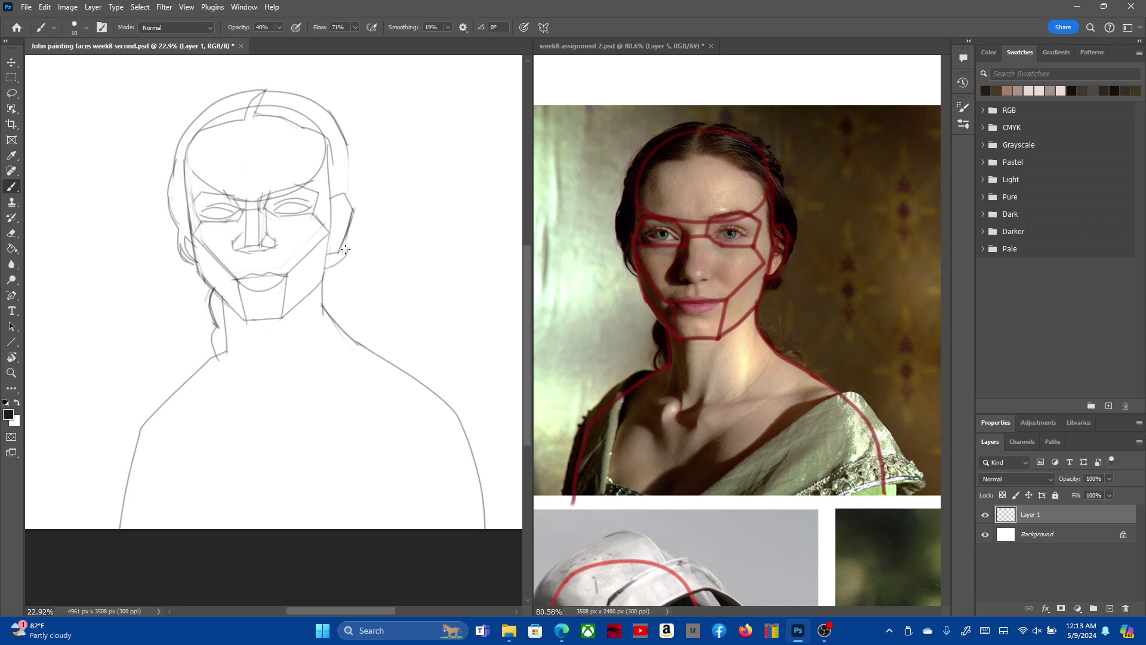
key(ctrl+z)
drag(324, 273, 344, 245)
key(ctrl+z)
drag(347, 231, 354, 148)
mouse_move(356, 230)
mouse_down()
mouse_move(347, 161)
mouse_move(352, 177)
mouse_up()
Step: Darken the back-of-head line, fade the top-of-head guide, and redraw the crown parting
drag(344, 137, 355, 186)
drag(344, 142, 351, 187)
key(e)
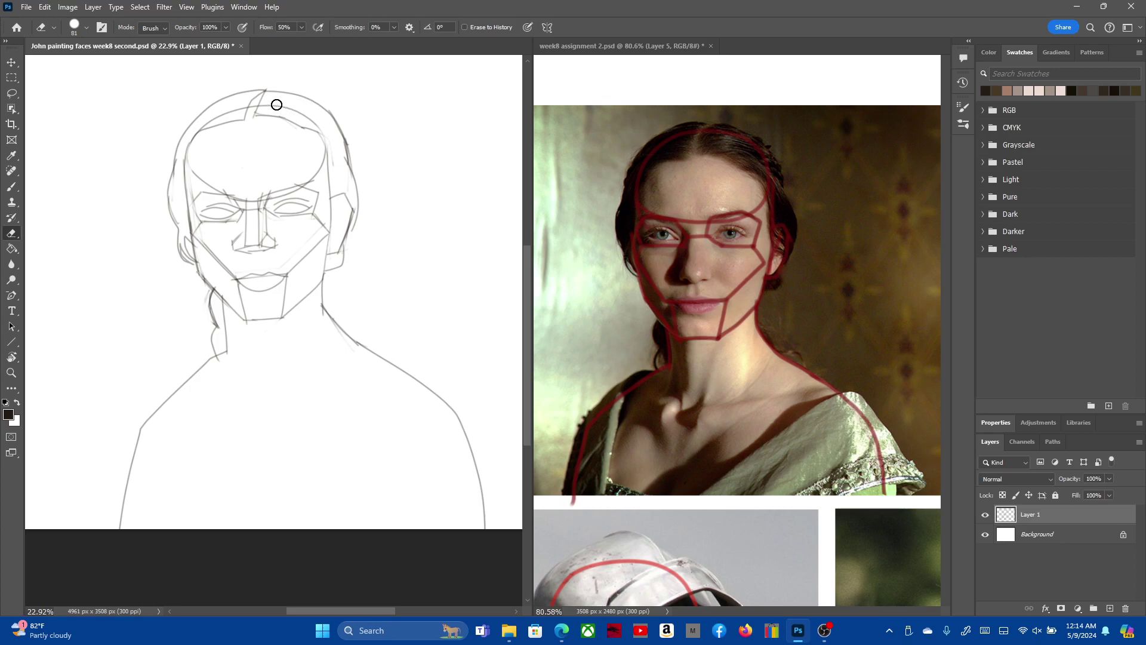
drag(269, 106, 315, 126)
drag(215, 115, 257, 105)
key(b)
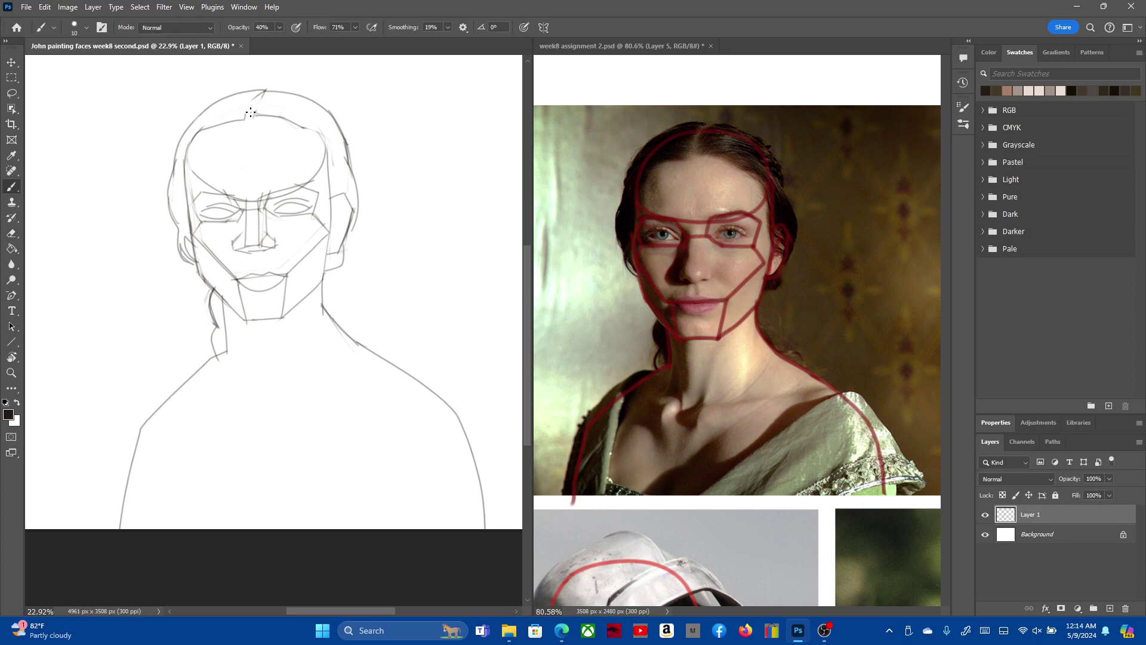
mouse_move(251, 112)
mouse_down()
mouse_move(264, 95)
mouse_move(257, 106)
mouse_up()
Step: Erase the guide line across the right forehead and faint strokes over the eyebrow
key(e)
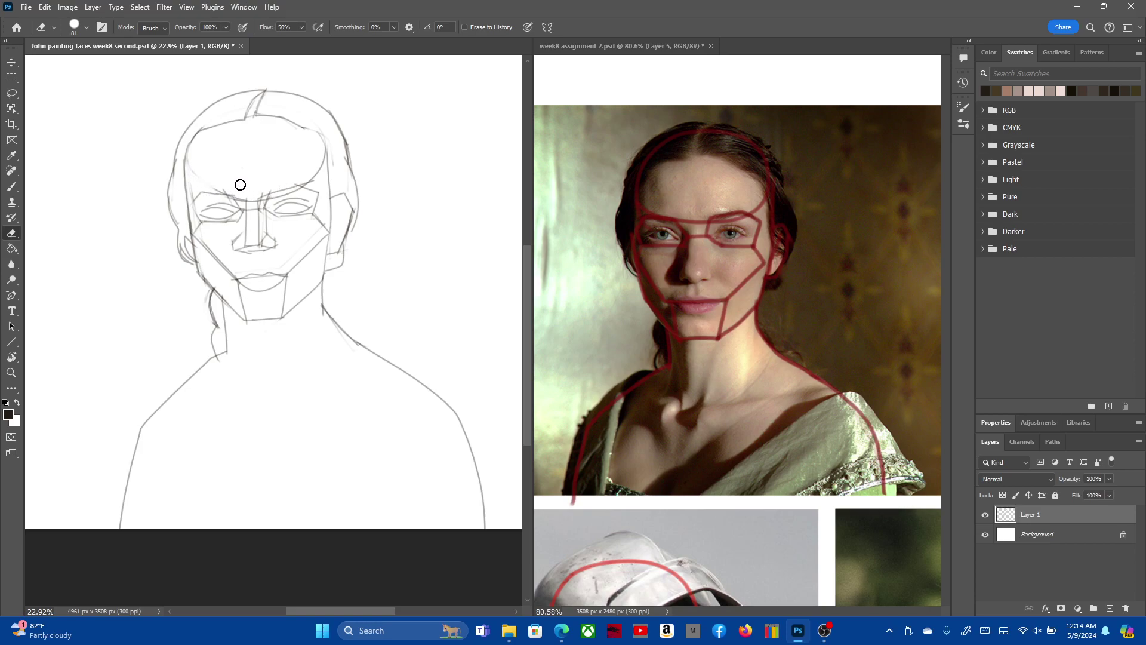
mouse_move(303, 170)
mouse_down()
mouse_move(315, 172)
mouse_move(319, 148)
mouse_up()
mouse_move(269, 200)
mouse_down()
mouse_move(297, 193)
mouse_move(246, 204)
mouse_move(235, 194)
mouse_move(256, 199)
mouse_move(235, 192)
mouse_move(257, 194)
mouse_up()
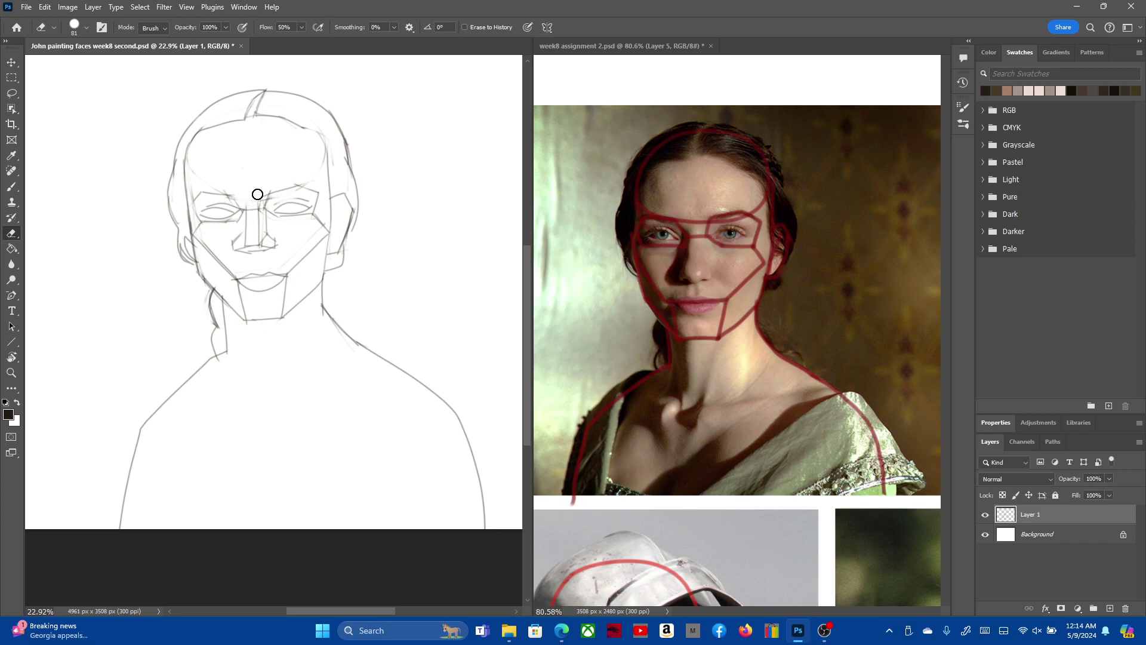
key(b)
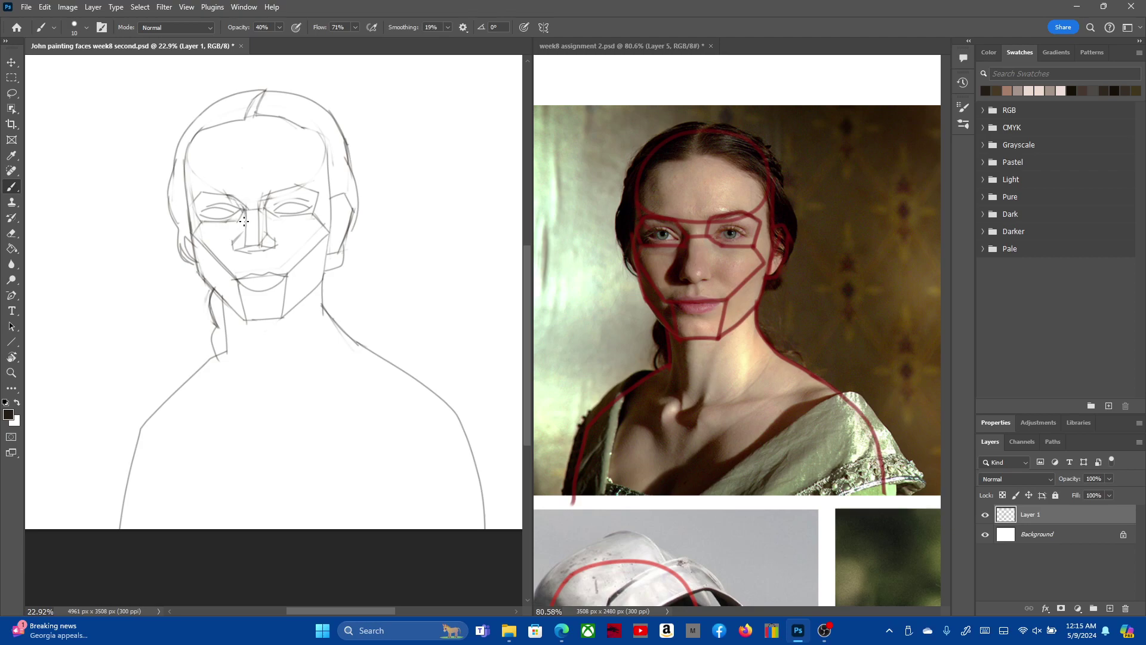
Step: Erase the old nose-base lines and draw the lip groove and nostril strokes
key(e)
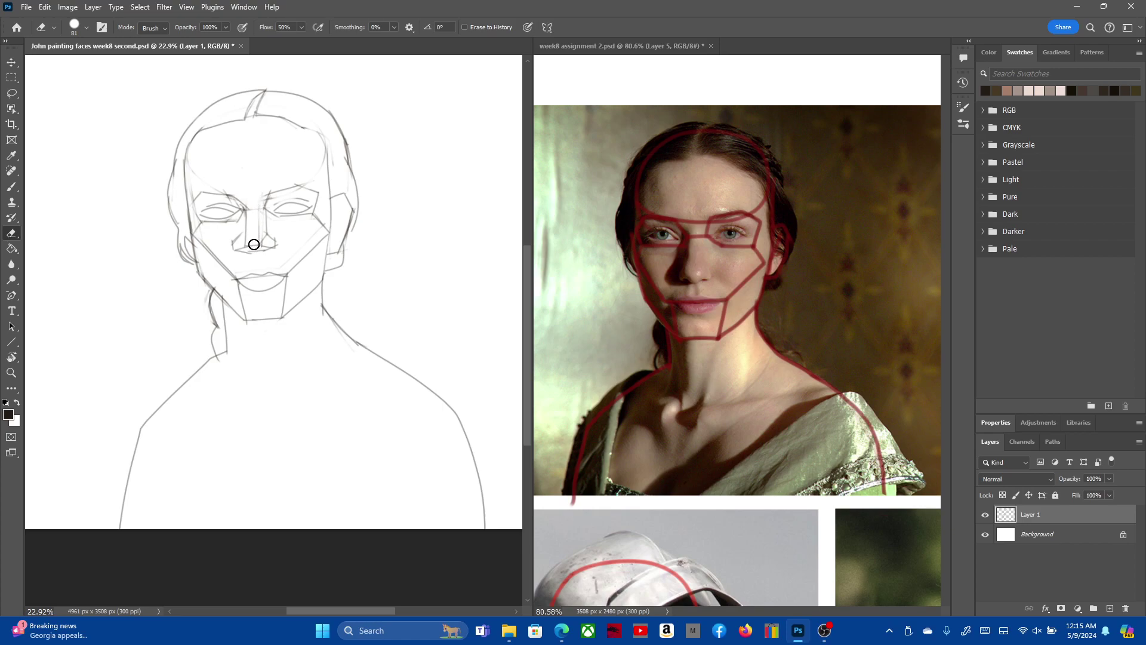
mouse_move(248, 246)
mouse_down()
mouse_move(263, 226)
mouse_move(256, 233)
mouse_move(270, 235)
mouse_move(271, 219)
mouse_up()
key(b)
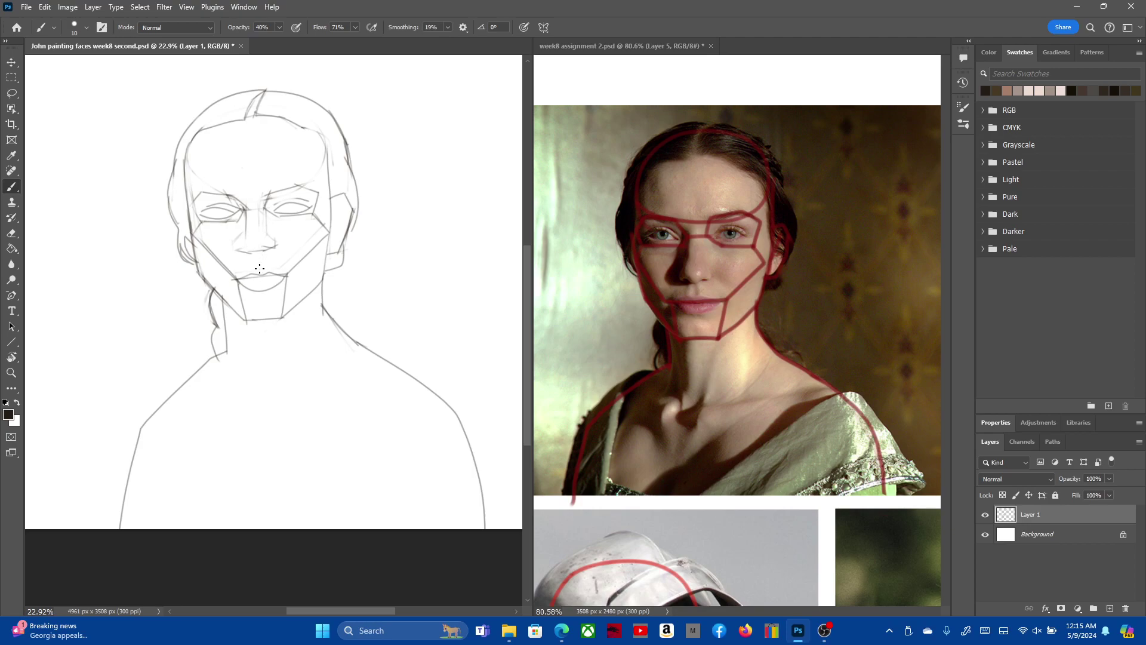
drag(258, 258, 262, 273)
drag(244, 256, 239, 247)
drag(261, 255, 275, 253)
Step: Clean stray right-nostril strokes and redraw the left nose side and lower-right mark
key(e)
mouse_move(269, 245)
mouse_down()
mouse_move(249, 246)
mouse_move(239, 230)
mouse_up()
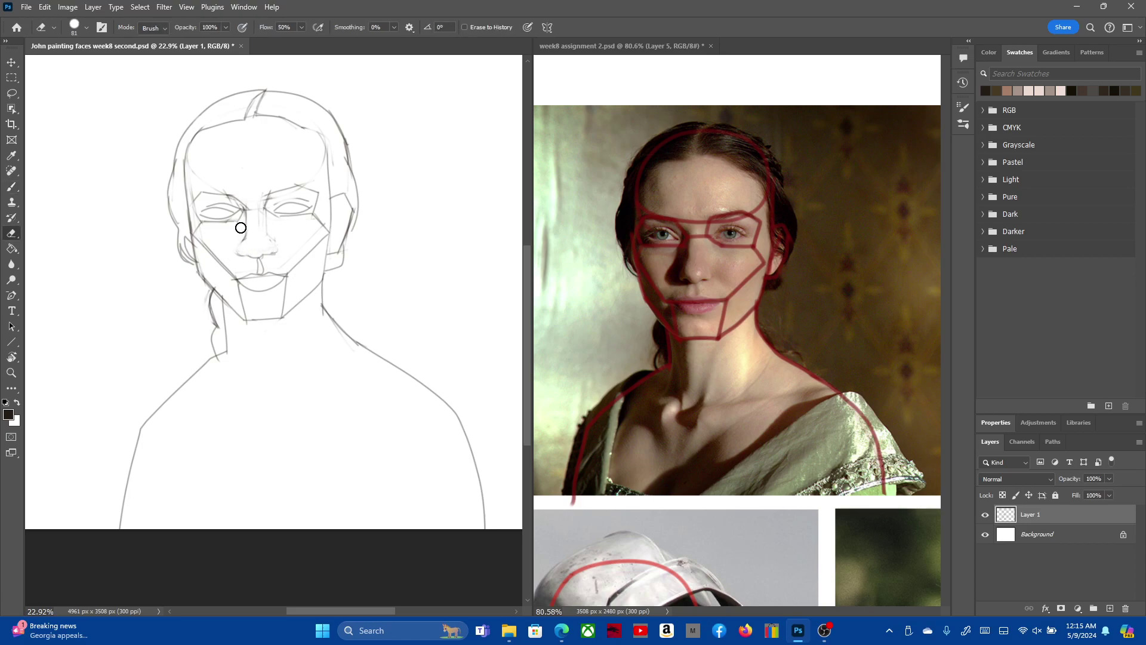
key(b)
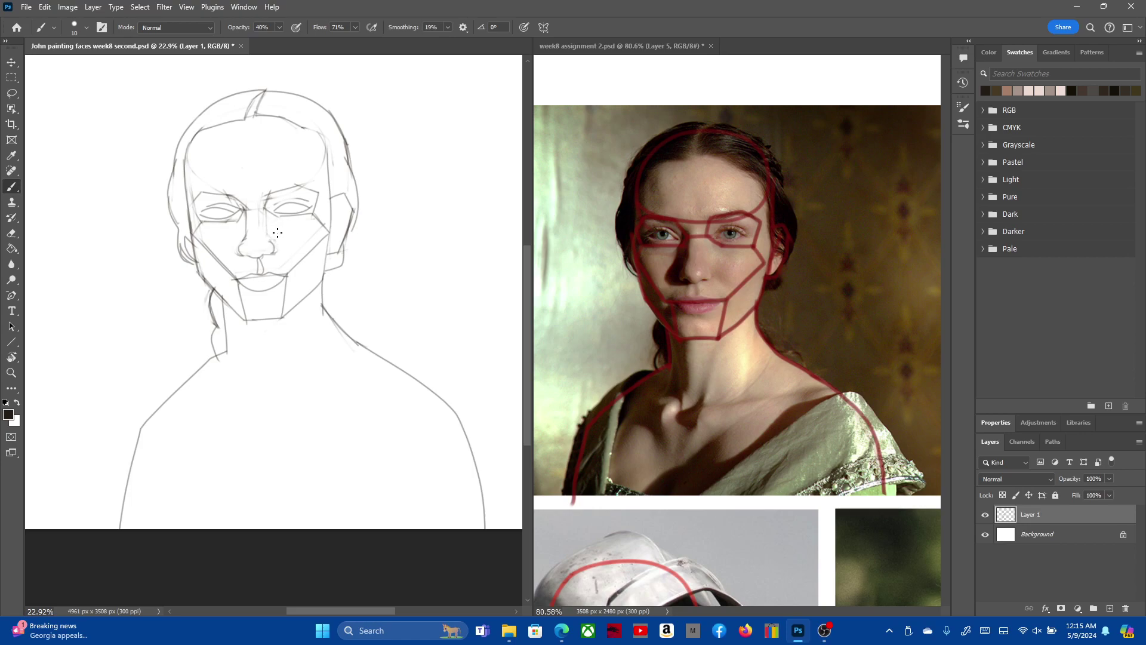
drag(238, 253, 253, 259)
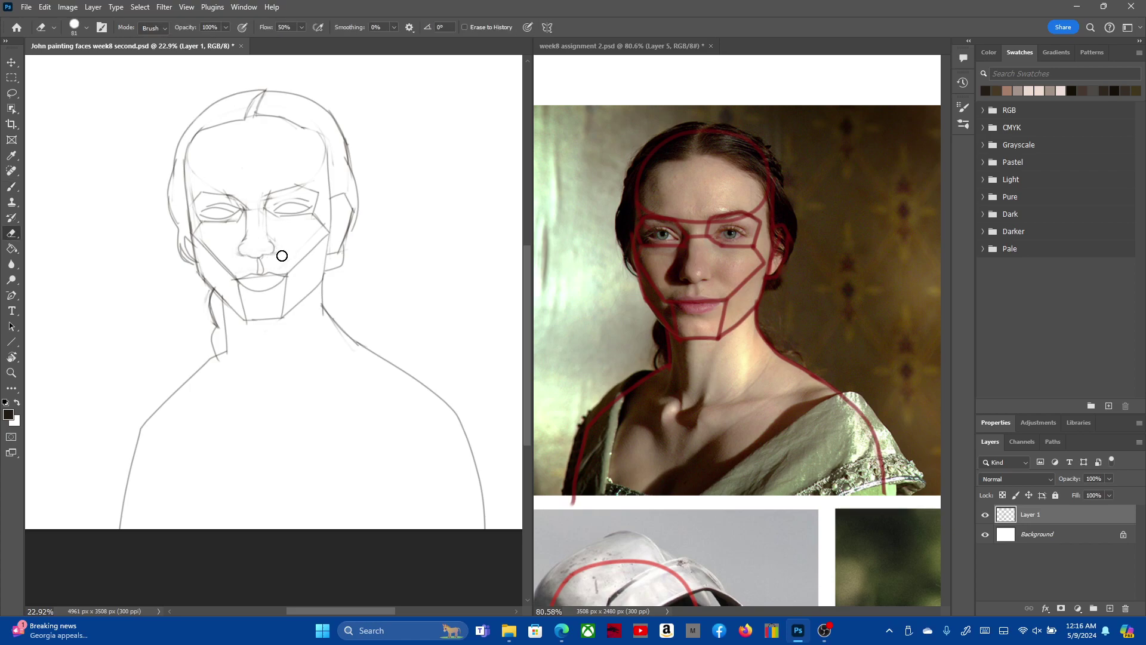
drag(283, 256, 270, 260)
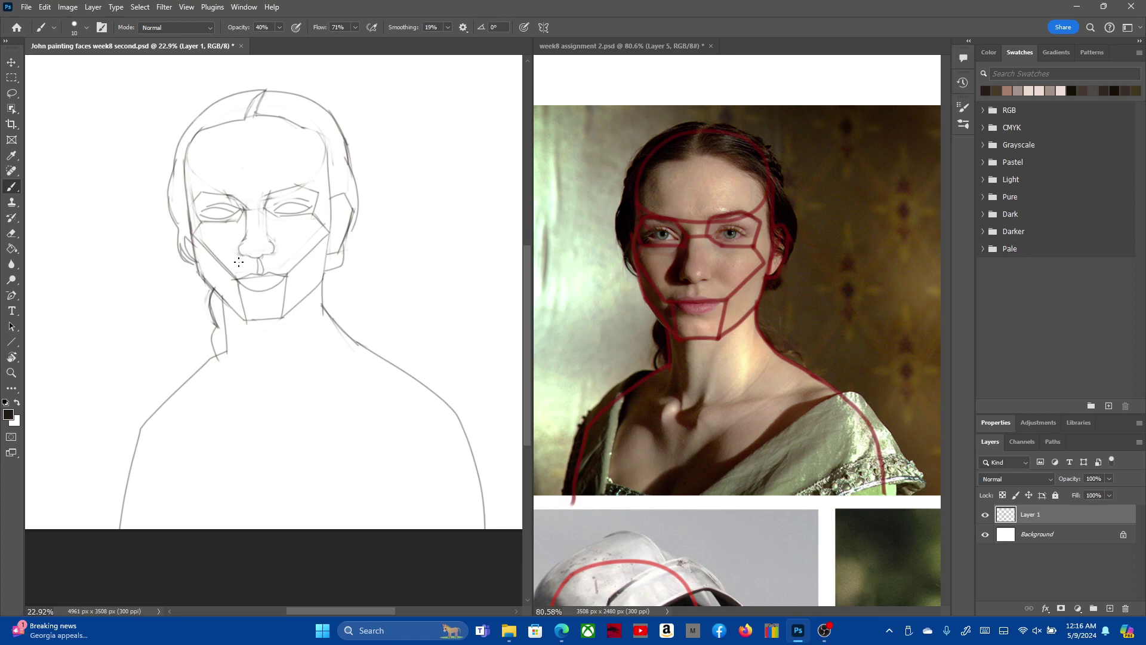
key(e)
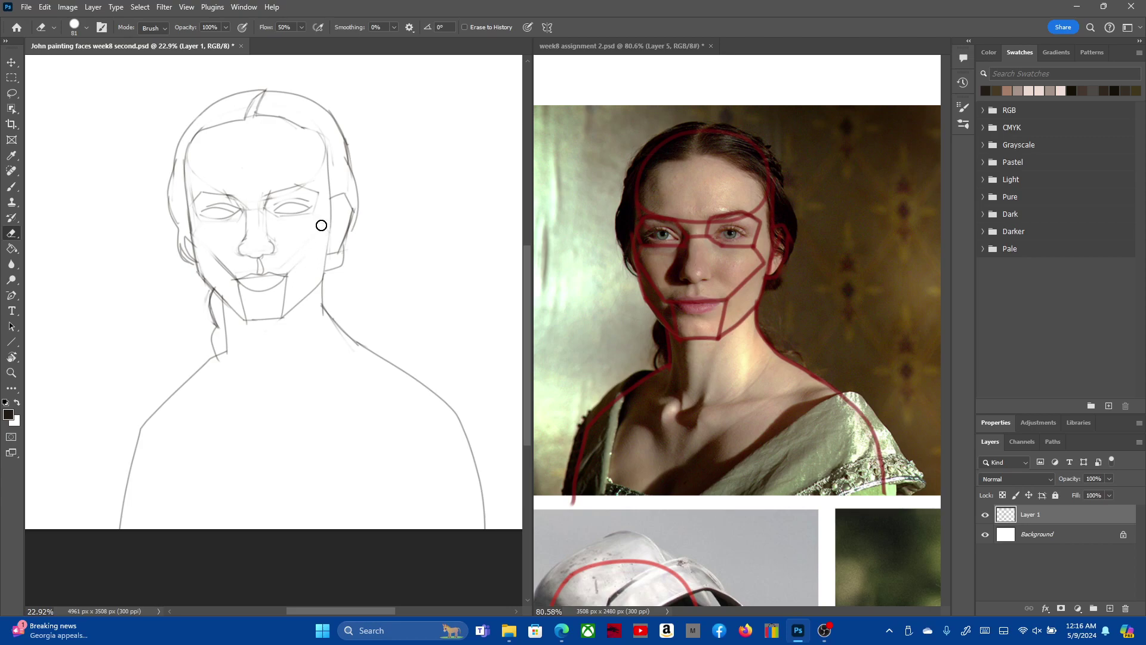
Step: Save the sketch, then erase the diagonal cheek line beside the mouth and the chin line
right_click(296, 255)
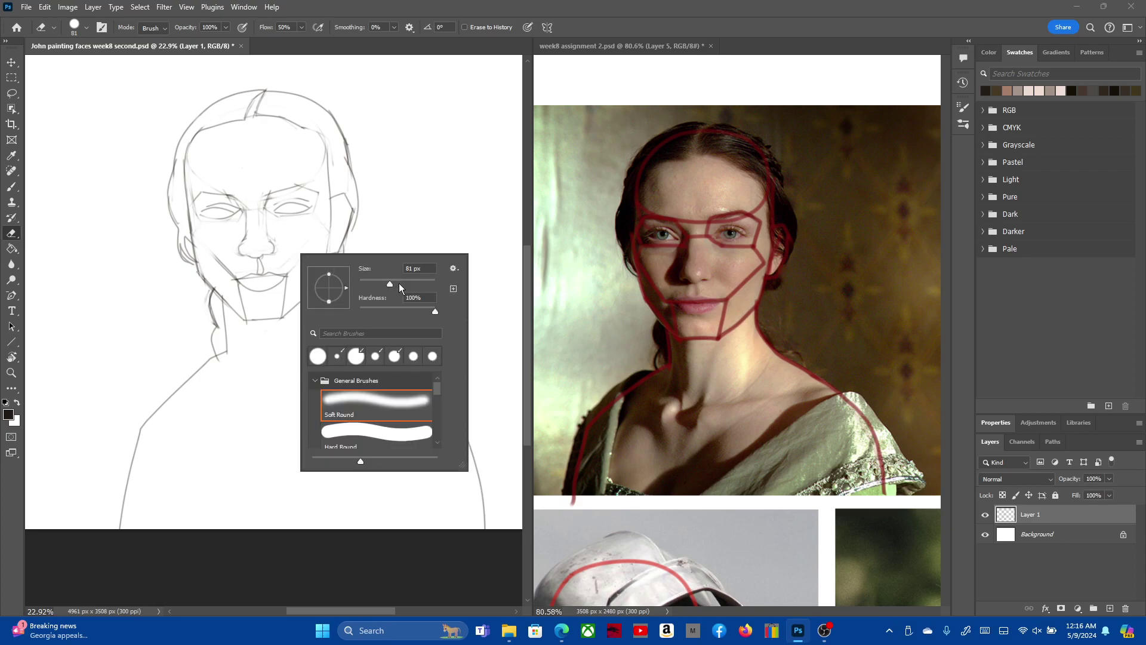
click(70, 135)
click(26, 6)
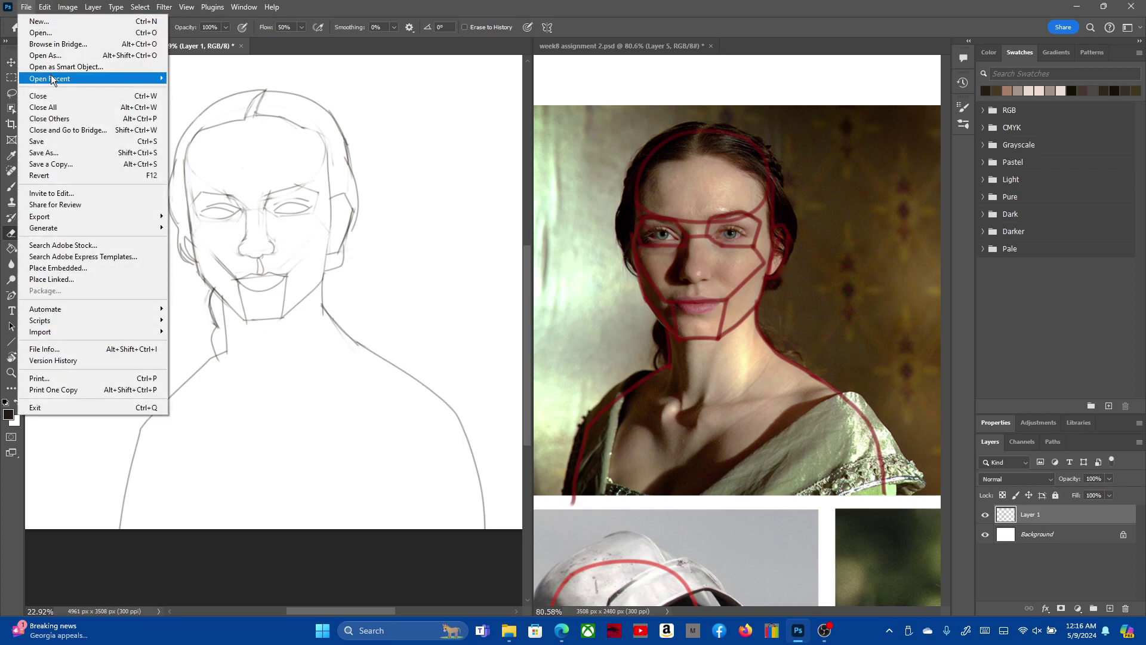
click(43, 146)
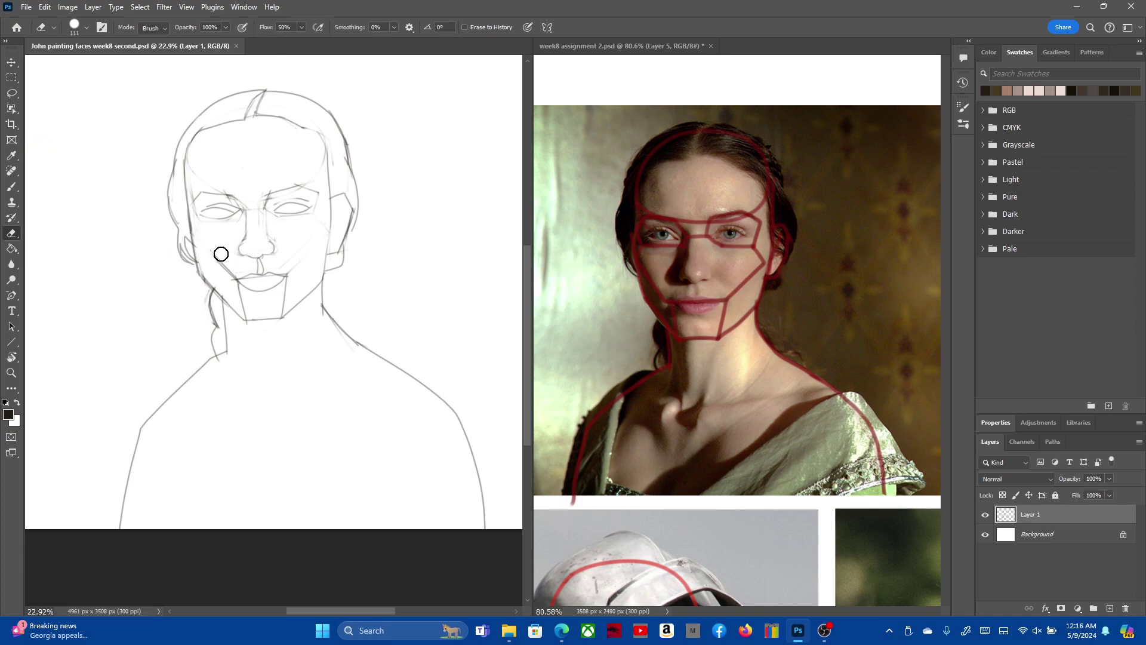
mouse_move(221, 253)
mouse_down()
mouse_move(225, 266)
mouse_move(209, 251)
mouse_move(235, 302)
mouse_move(256, 307)
mouse_up()
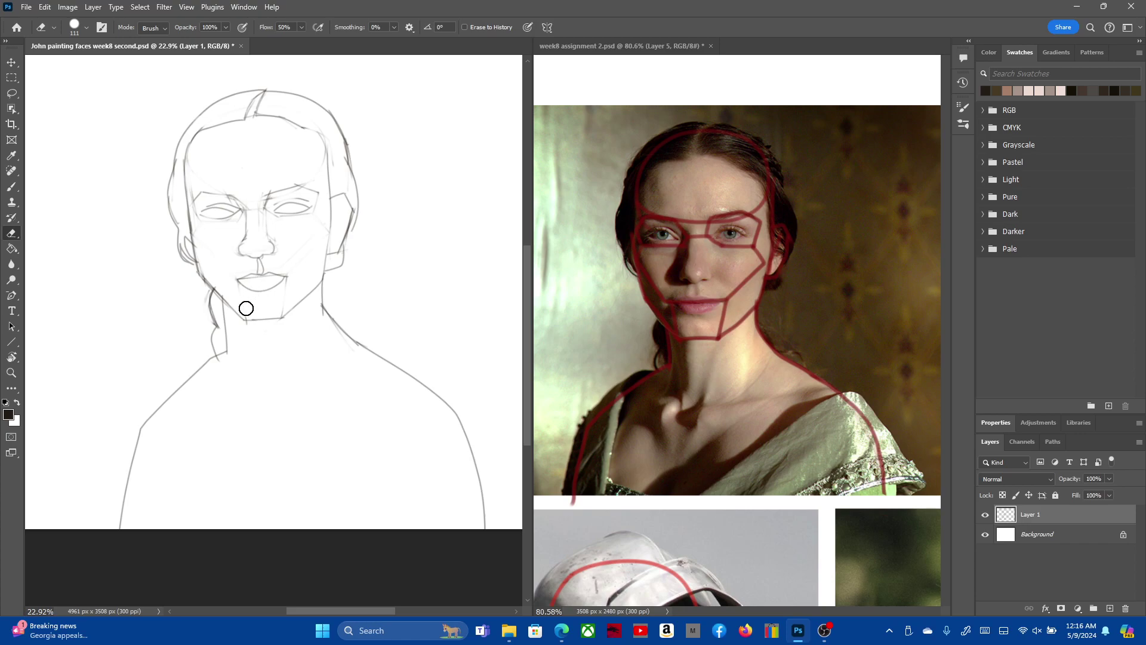
mouse_move(295, 285)
mouse_down()
mouse_move(252, 340)
mouse_move(217, 346)
mouse_move(246, 328)
mouse_move(228, 338)
mouse_move(244, 348)
mouse_move(276, 328)
mouse_move(249, 360)
mouse_up()
Step: With a small brush, draw diagonal fold strokes from the right shoulder across the chest
key(b)
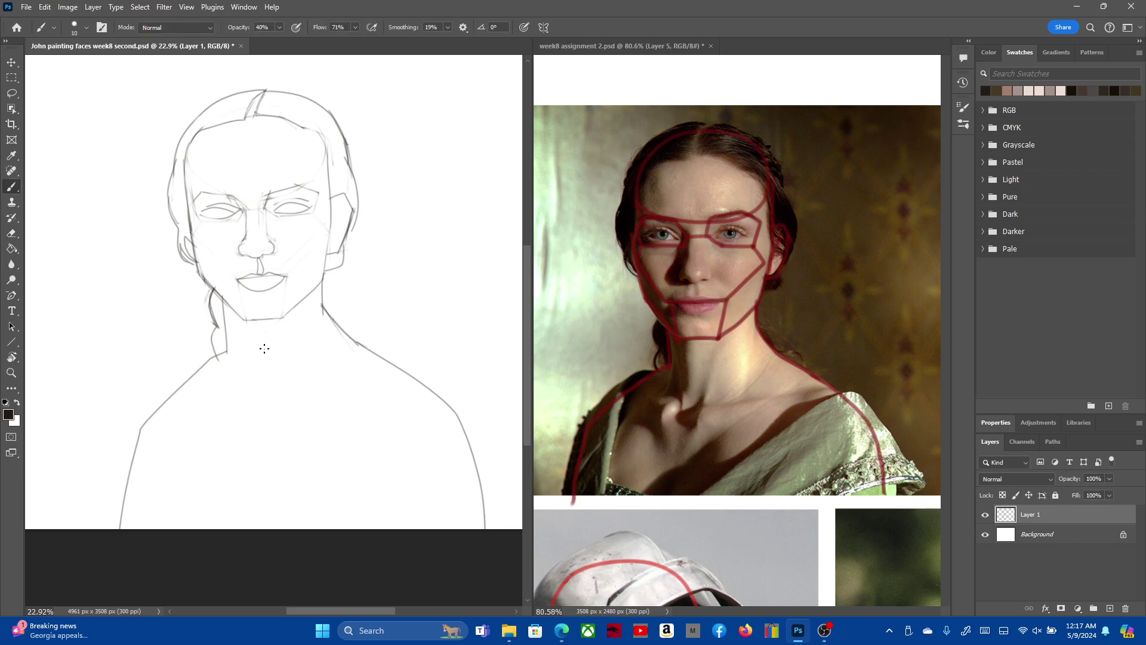
right_click(467, 369)
mouse_move(535, 395)
mouse_down()
mouse_move(549, 396)
mouse_move(534, 396)
mouse_up()
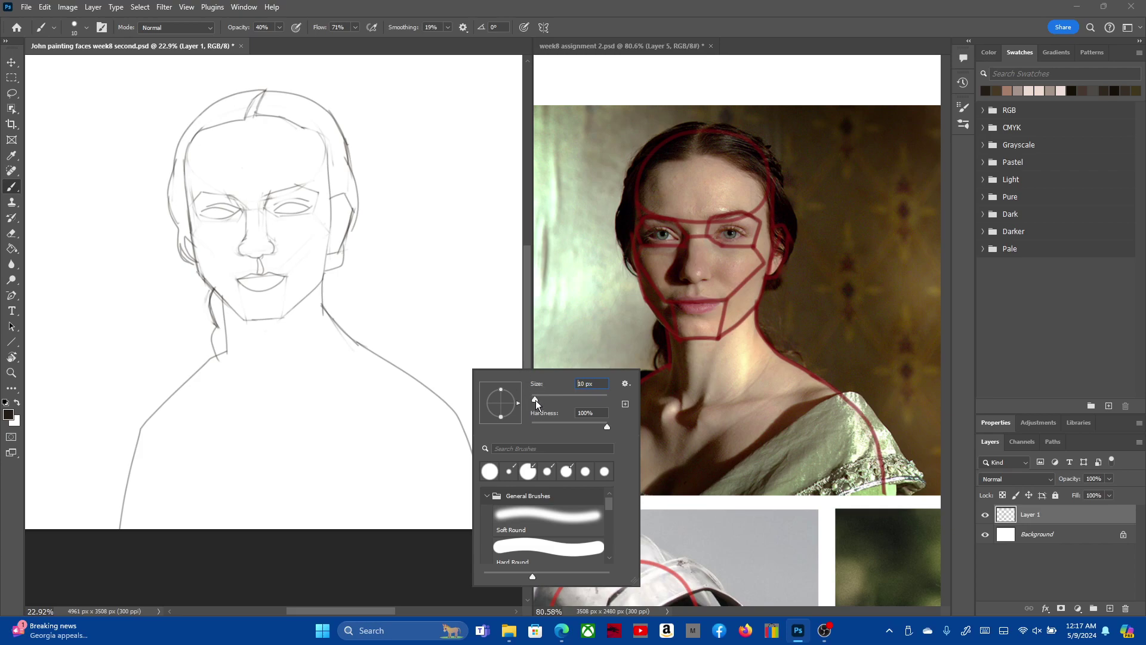
click(66, 48)
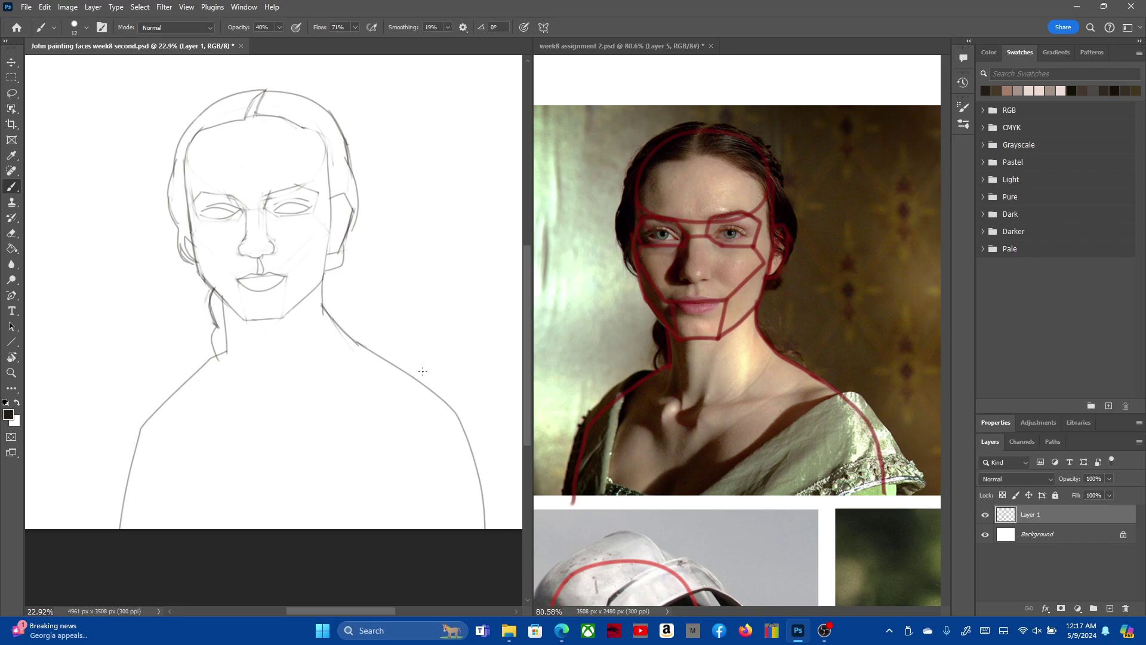
mouse_move(428, 370)
mouse_down()
mouse_move(412, 368)
mouse_move(290, 488)
mouse_up()
mouse_move(425, 369)
mouse_down()
mouse_move(481, 411)
mouse_move(499, 450)
mouse_up()
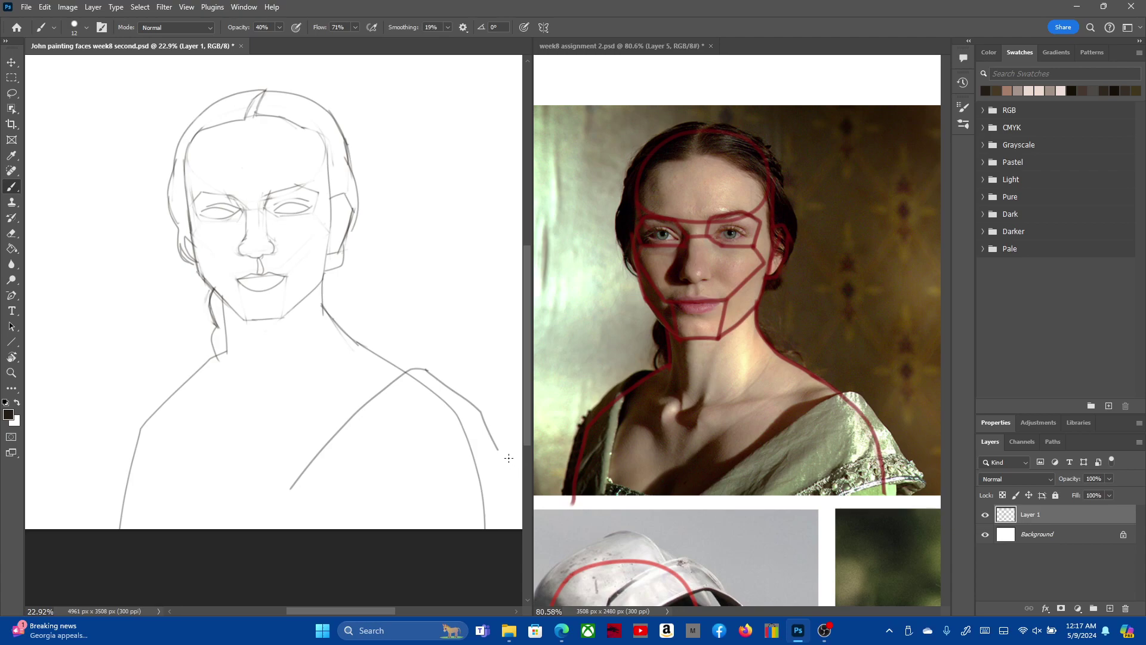
Step: Paint curved drapery folds over the right shoulder and sleeve down to the page bottom
scroll(348, 337, down, 1)
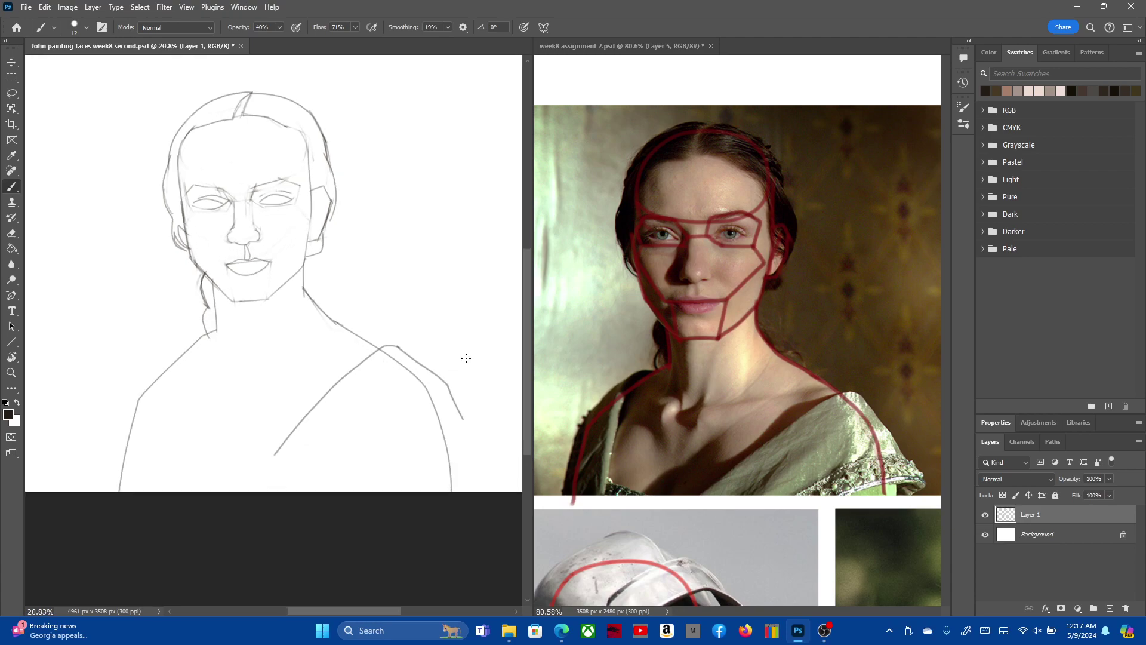
mouse_move(488, 439)
mouse_down()
mouse_move(476, 421)
mouse_move(308, 491)
mouse_up()
drag(484, 458, 452, 490)
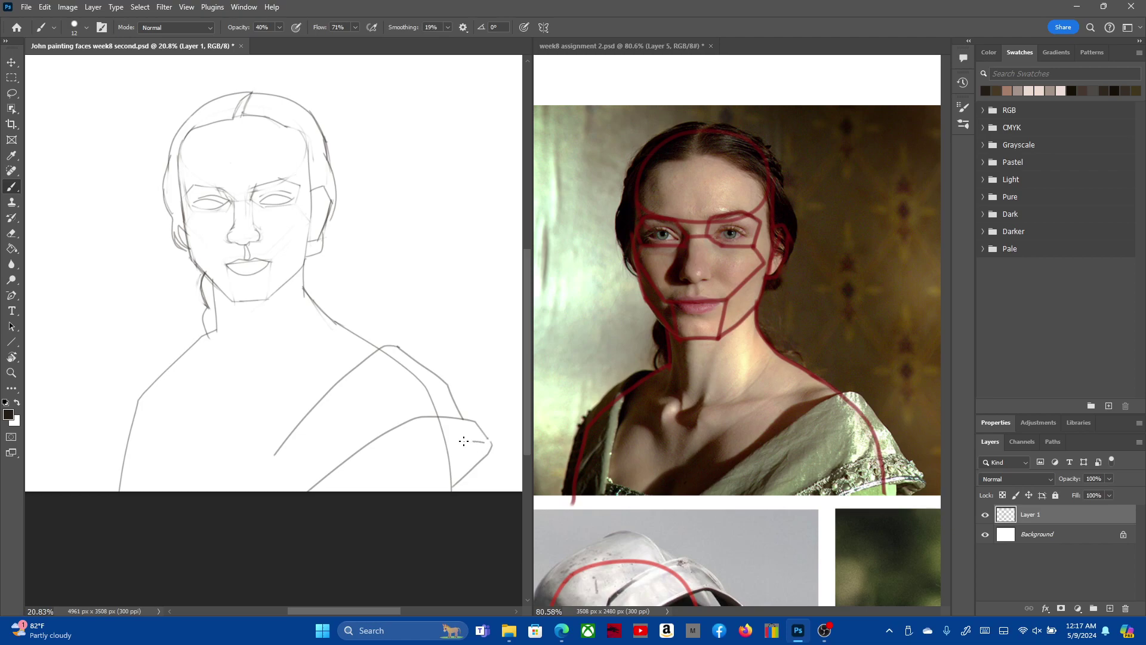
drag(454, 441, 361, 486)
drag(468, 448, 373, 490)
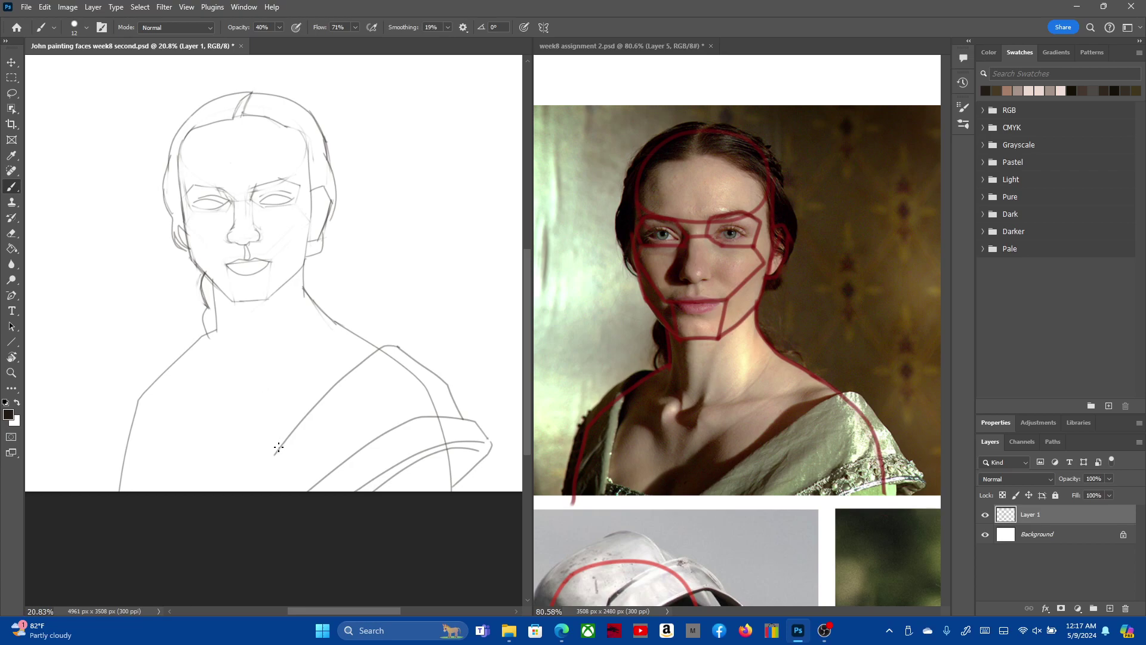
drag(278, 447, 243, 500)
Step: Draw a slightly curved fold line down from the left shoulder
drag(181, 357, 151, 492)
key(ctrl+z)
drag(172, 365, 152, 476)
key(ctrl+z)
drag(171, 363, 156, 482)
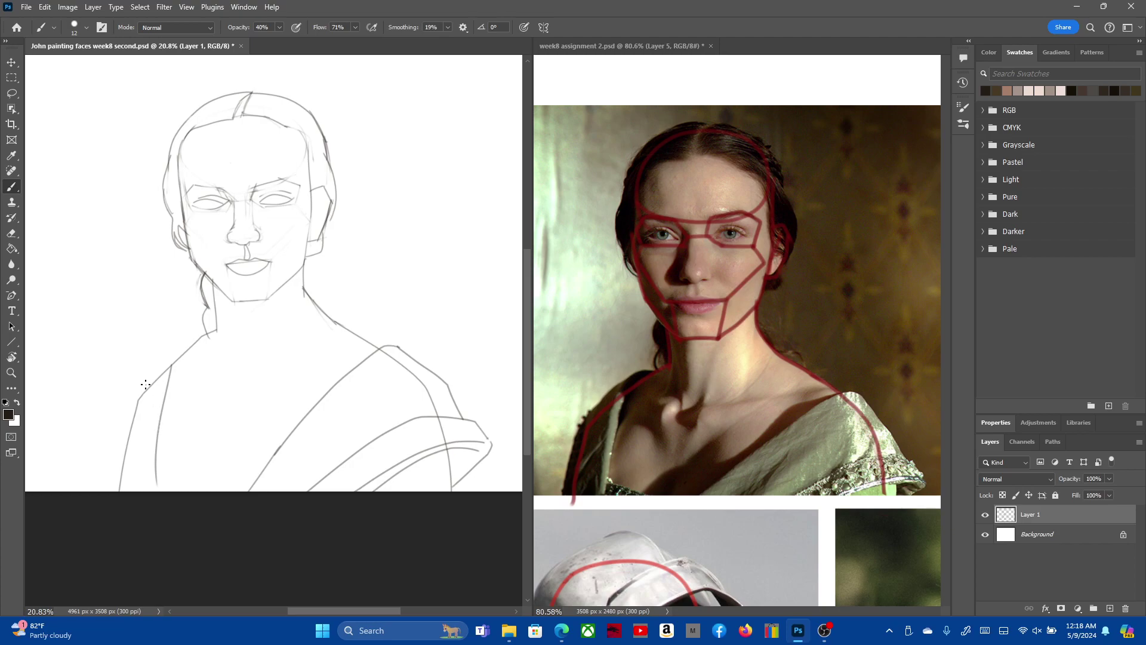